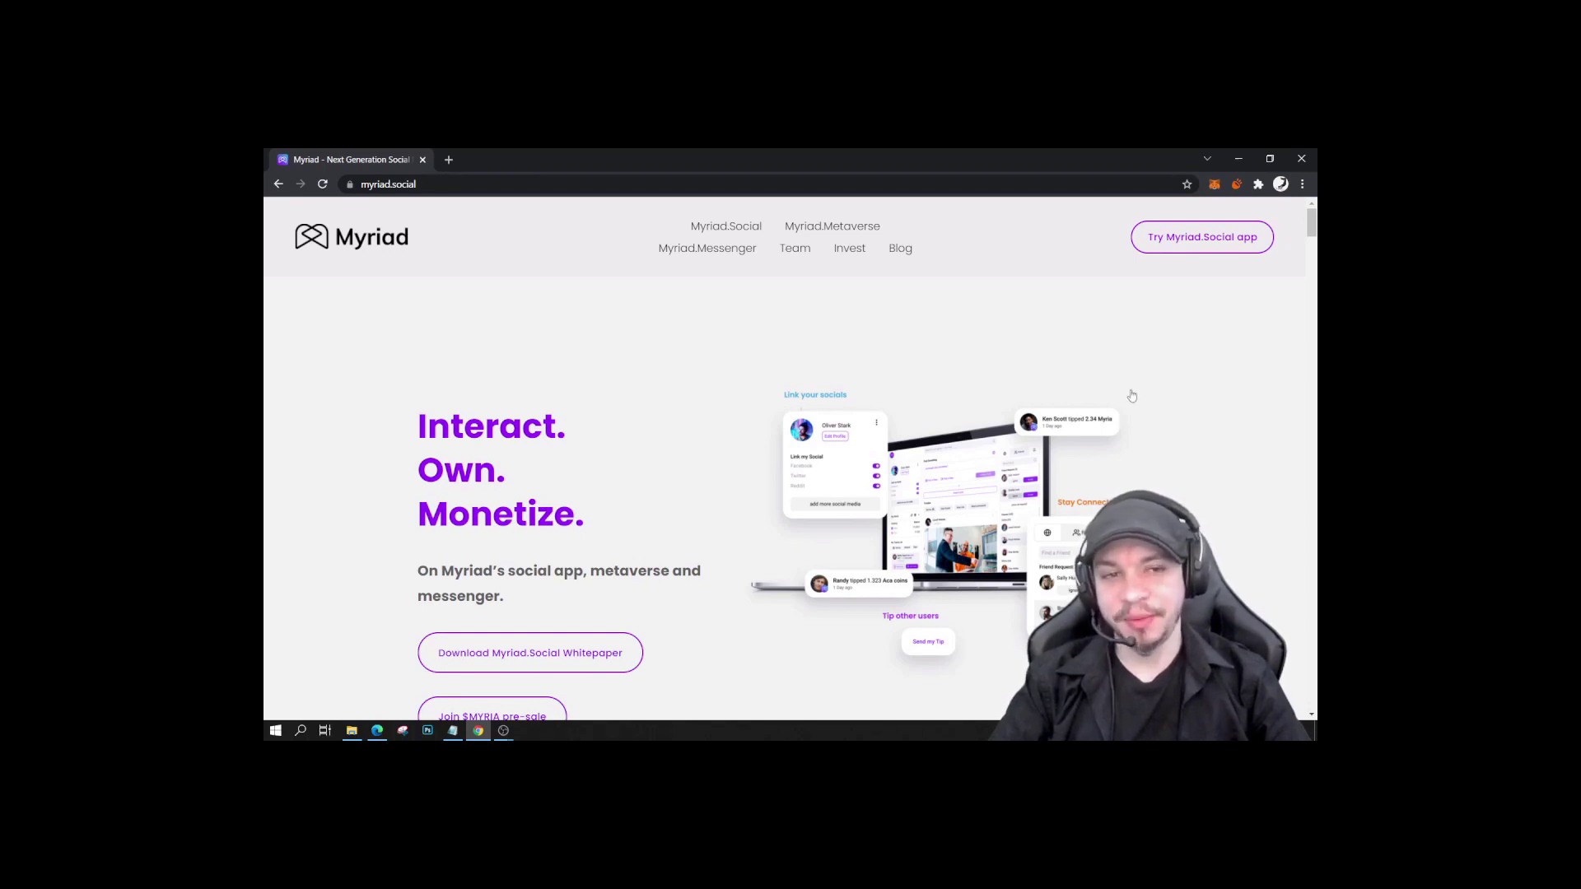
Select the myriad.social address on the Myriad landing page.
{"action": "left_click", "coordinate": [362, 184]}
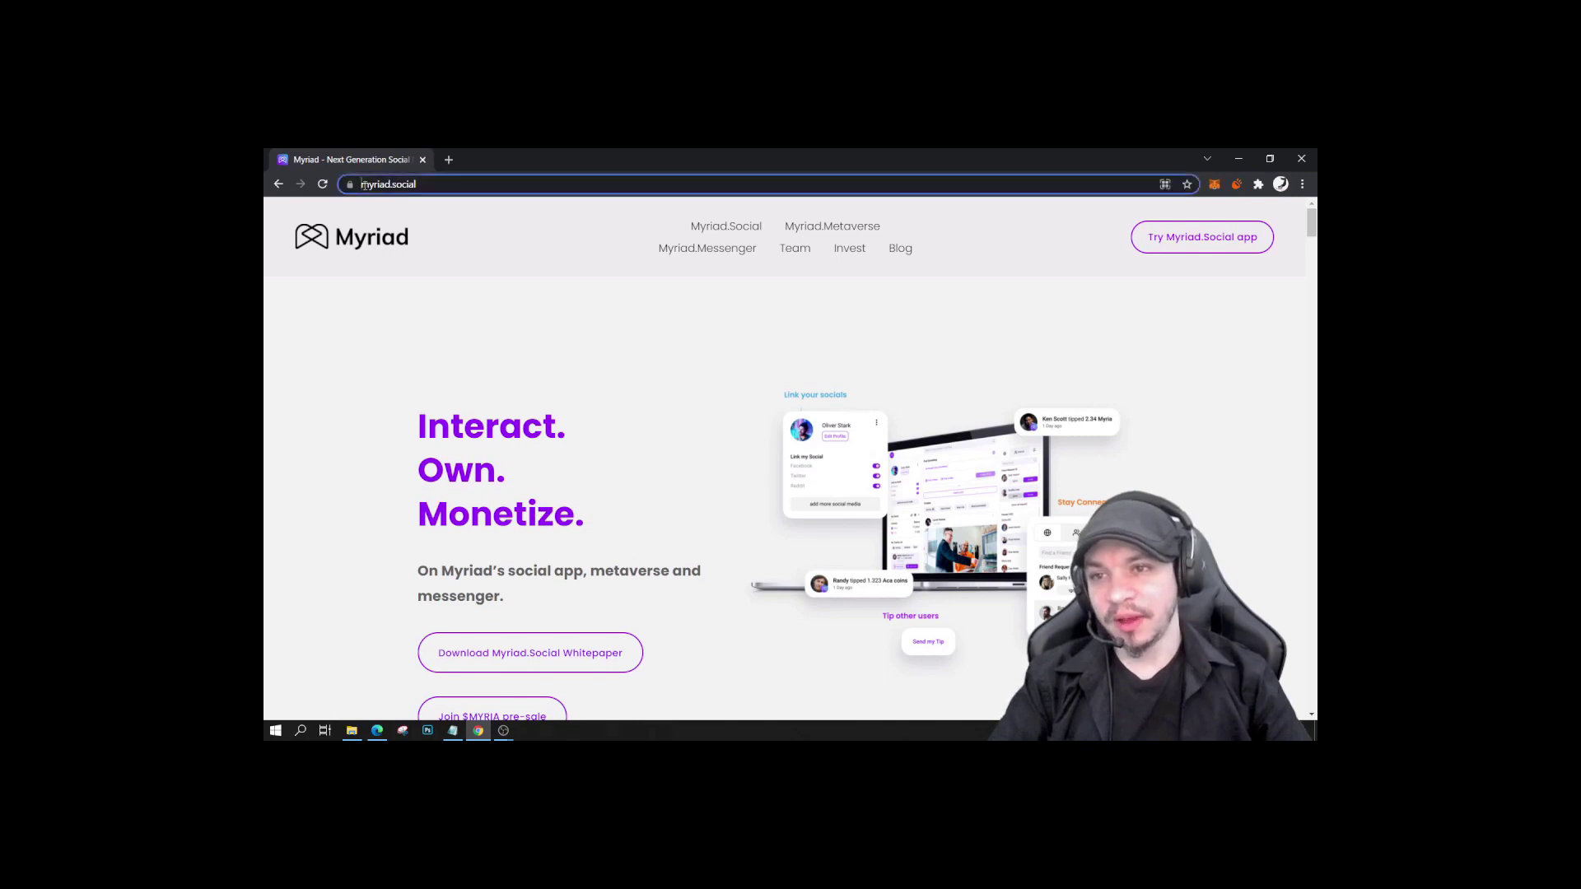
Launch the Myriad.Social app and follow the sign-in note's Polkadot.js link to the extension site.
{"action": "left_click", "coordinate": [1198, 247]}
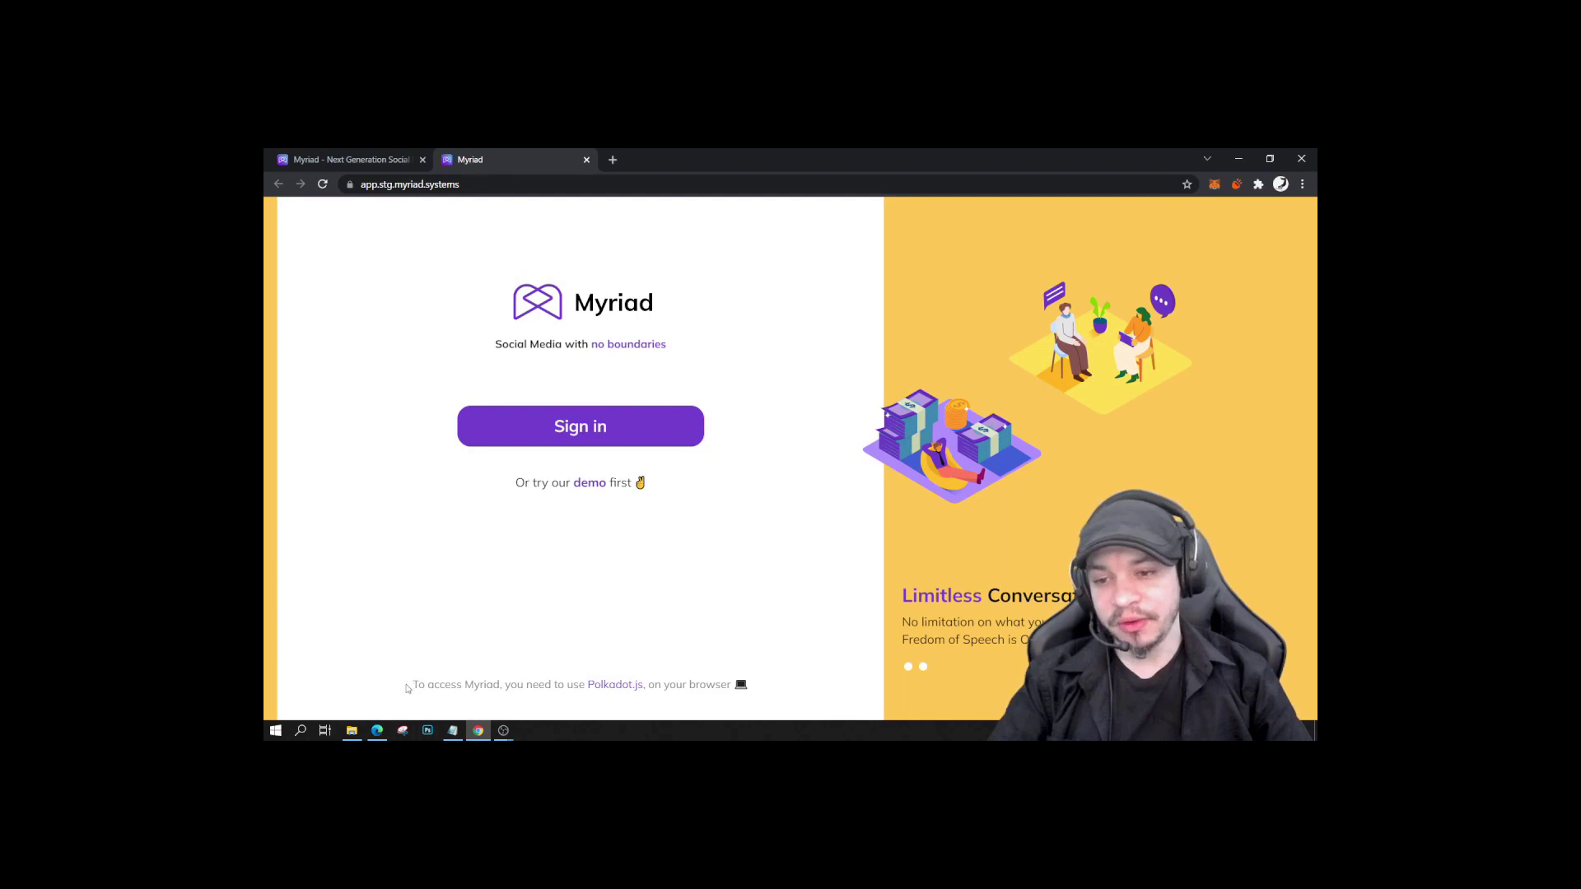
{"action": "left_click_drag", "start_coordinate": [412, 685], "coordinate": [700, 698]}
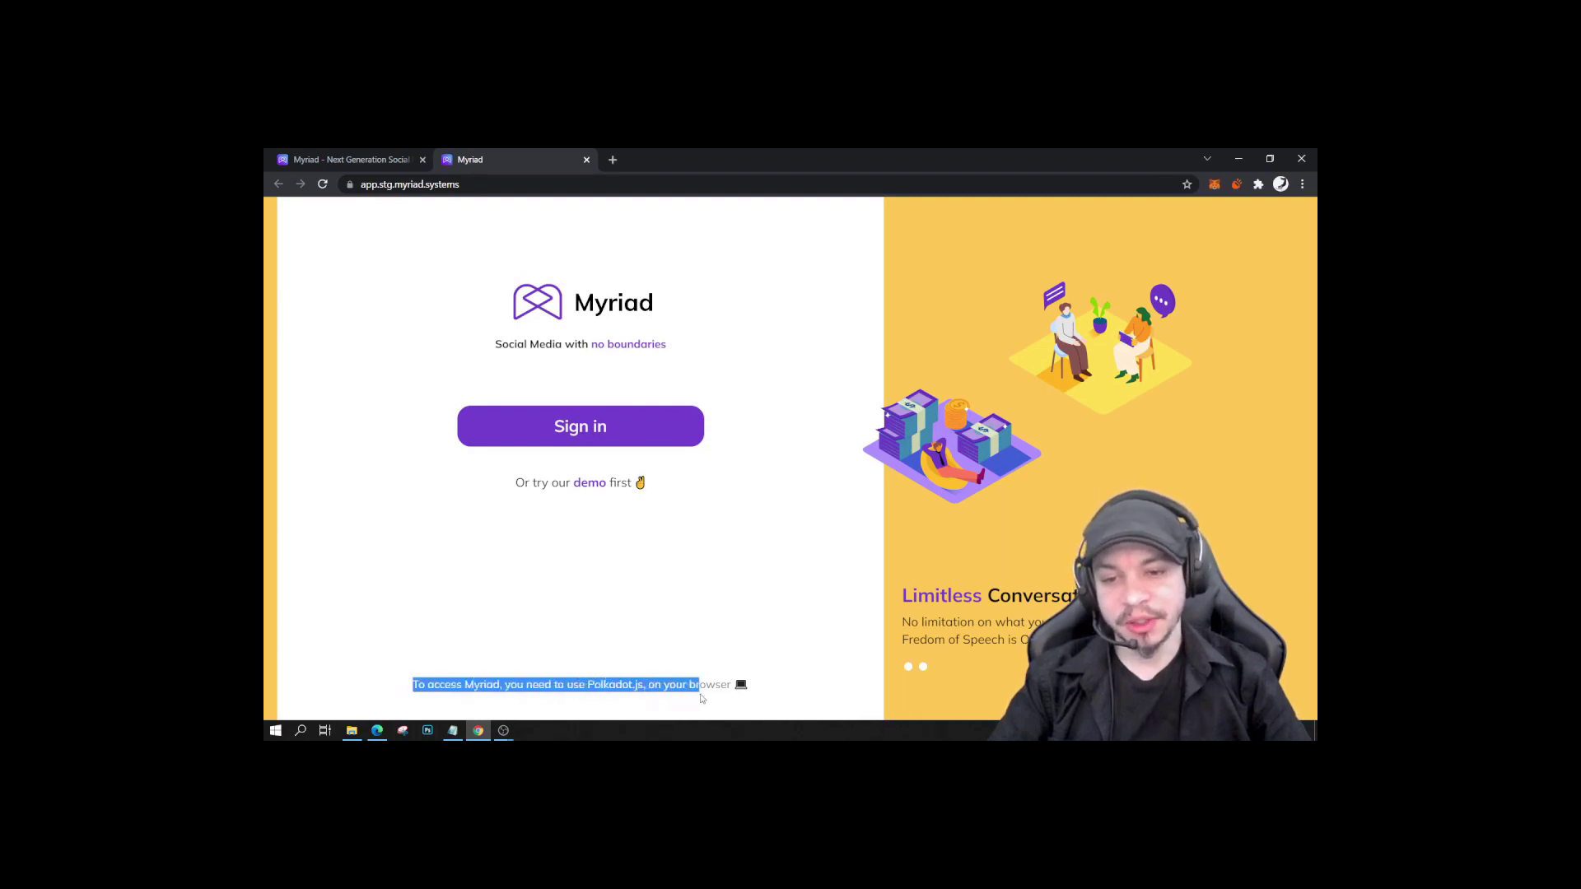
{"action": "left_click", "coordinate": [731, 604]}
Install the polkadot{.js} extension from the Chrome Web Store.
{"action": "left_click", "coordinate": [613, 684]}
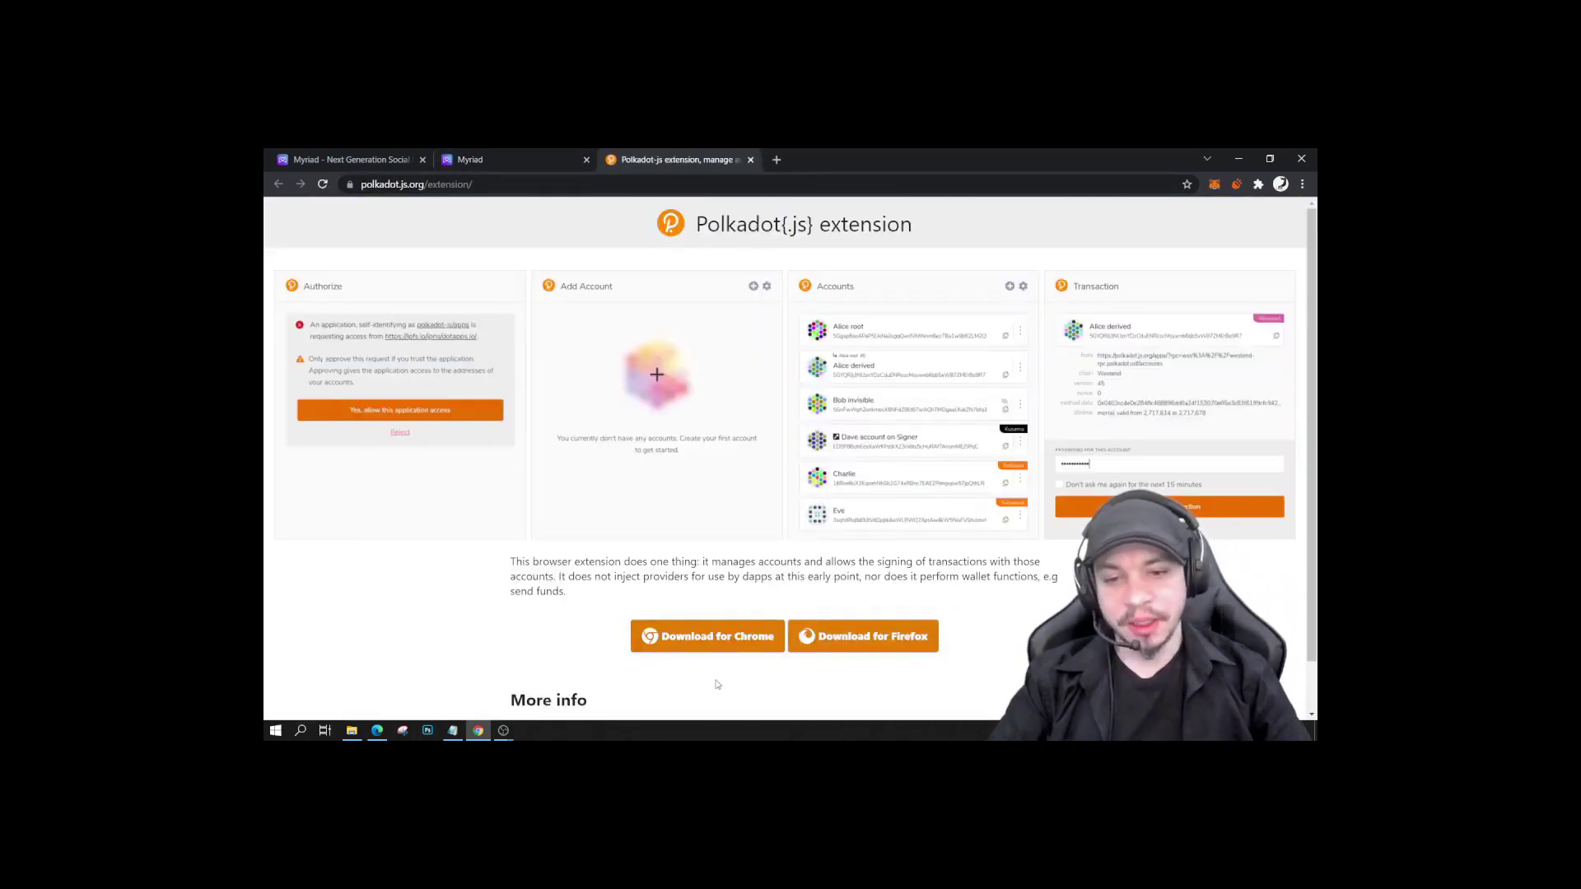
{"action": "left_click", "coordinate": [696, 642]}
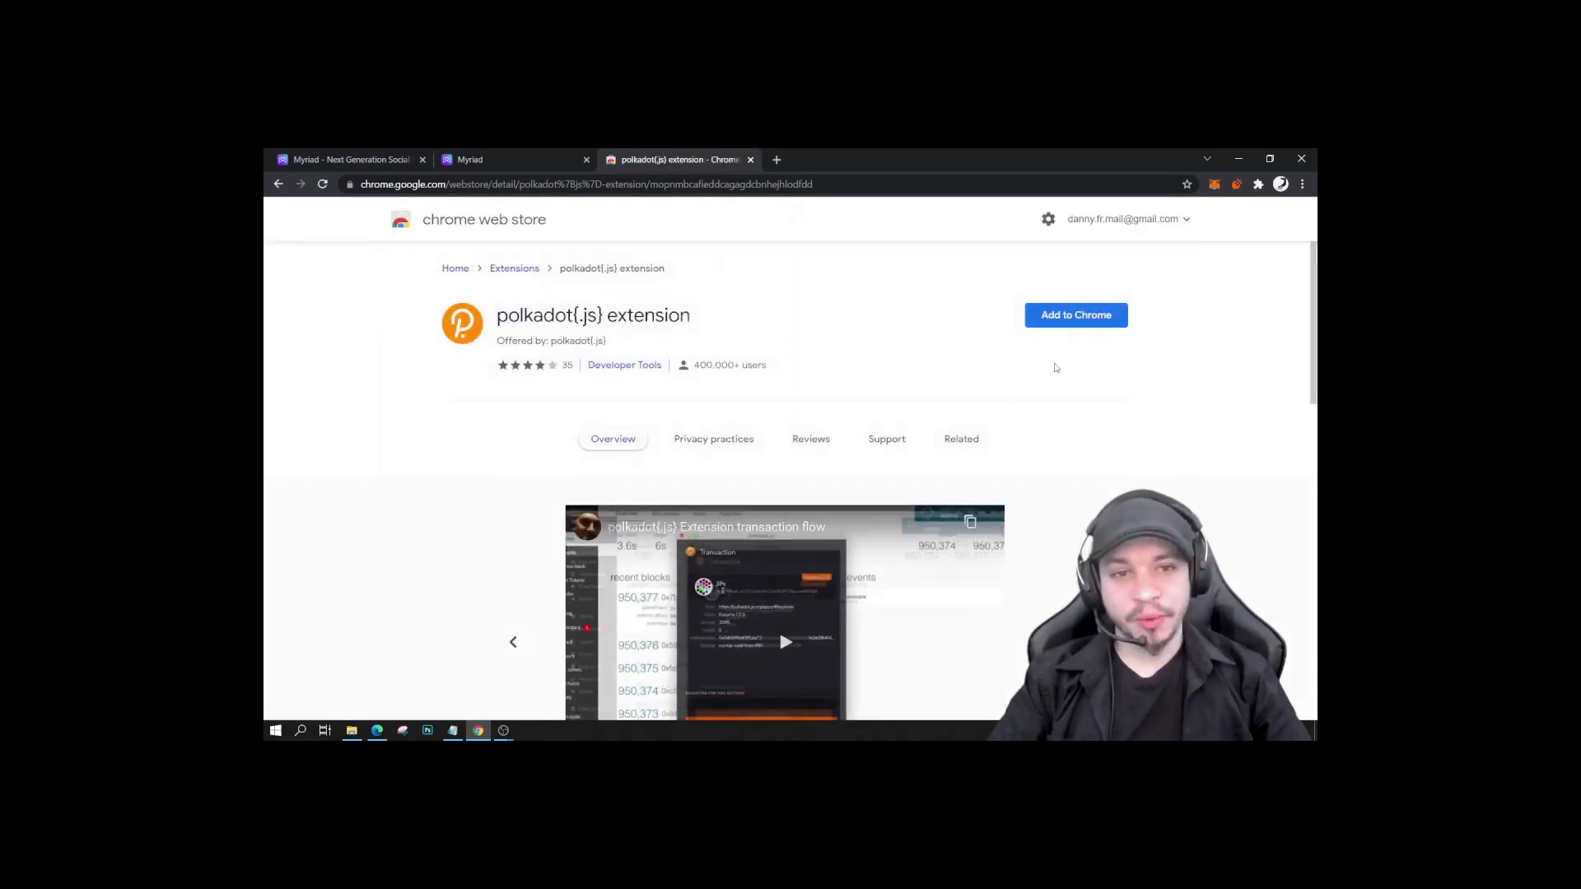
{"action": "left_click", "coordinate": [1066, 316]}
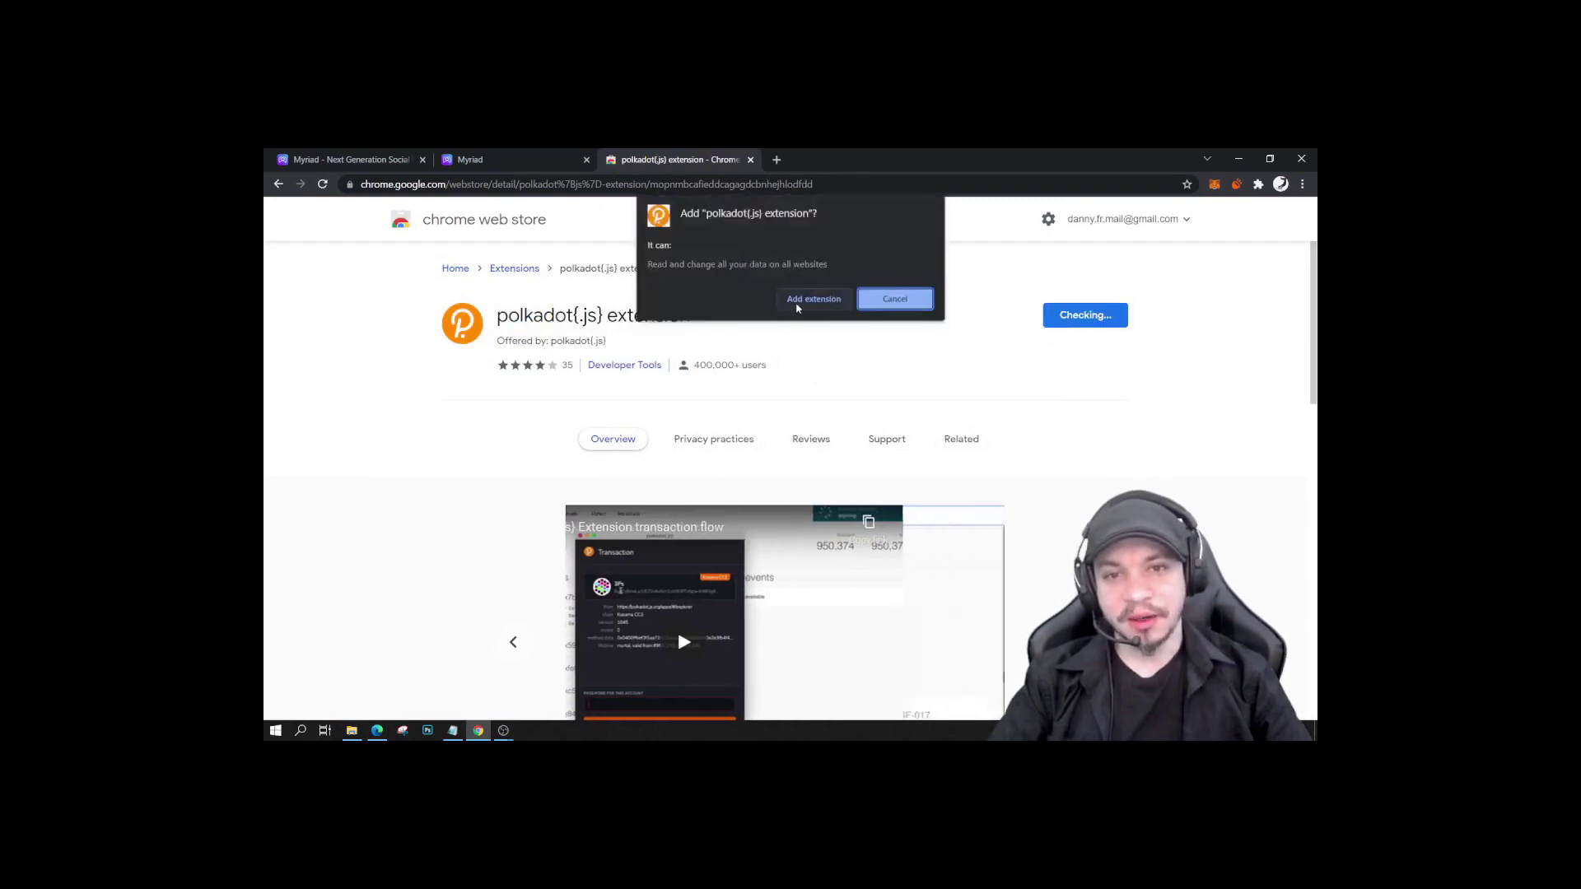
{"action": "left_click", "coordinate": [811, 298]}
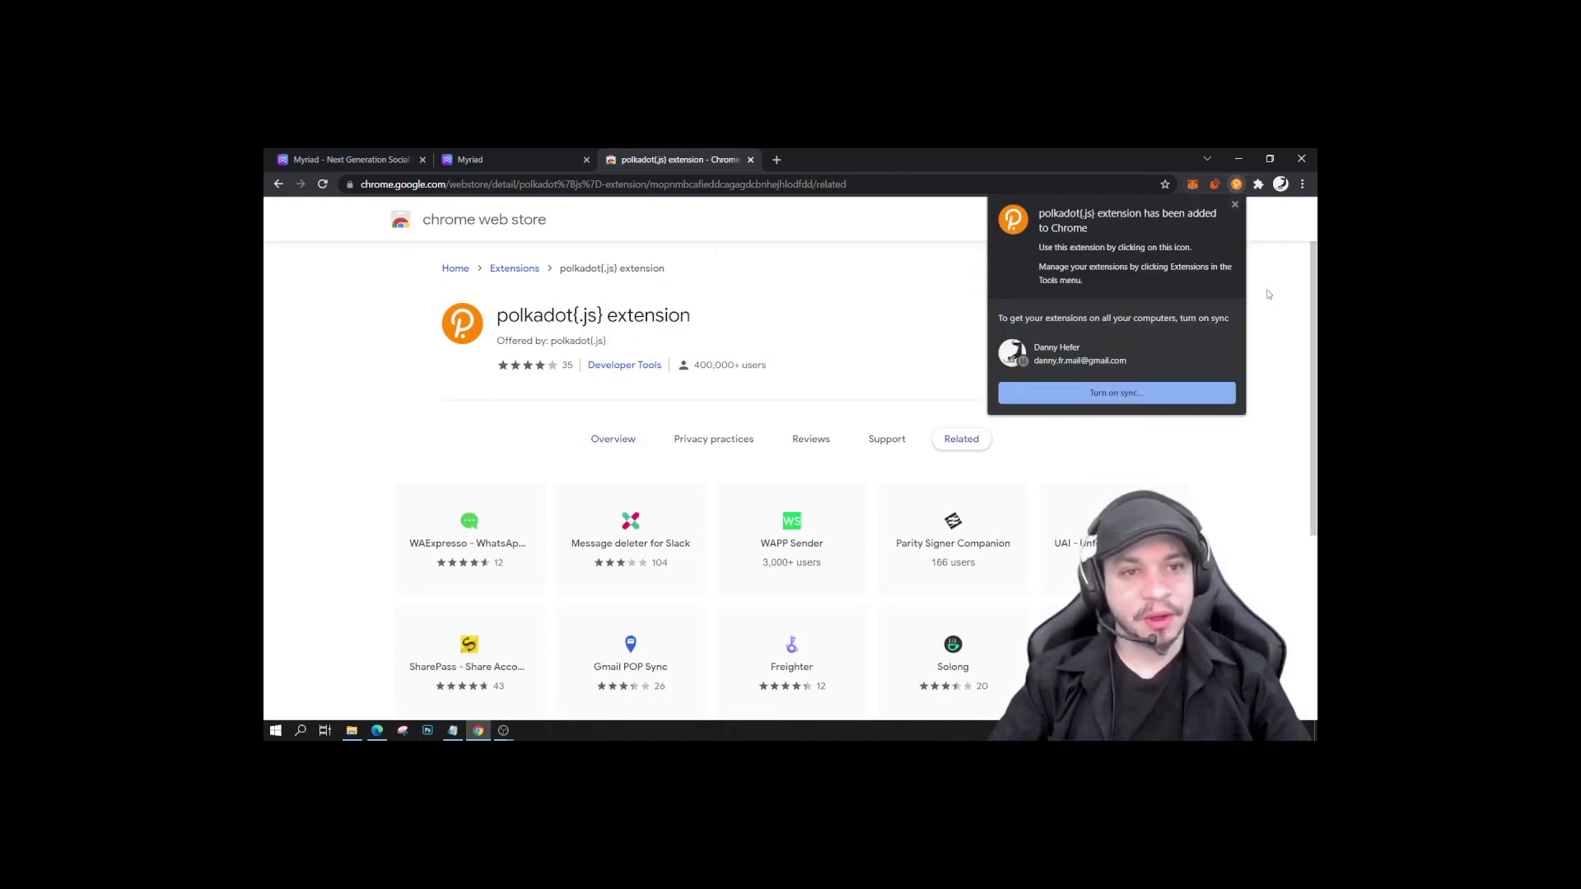
Pin the polkadot{.js} extension to the Chrome toolbar.
{"action": "left_click", "coordinate": [1234, 206]}
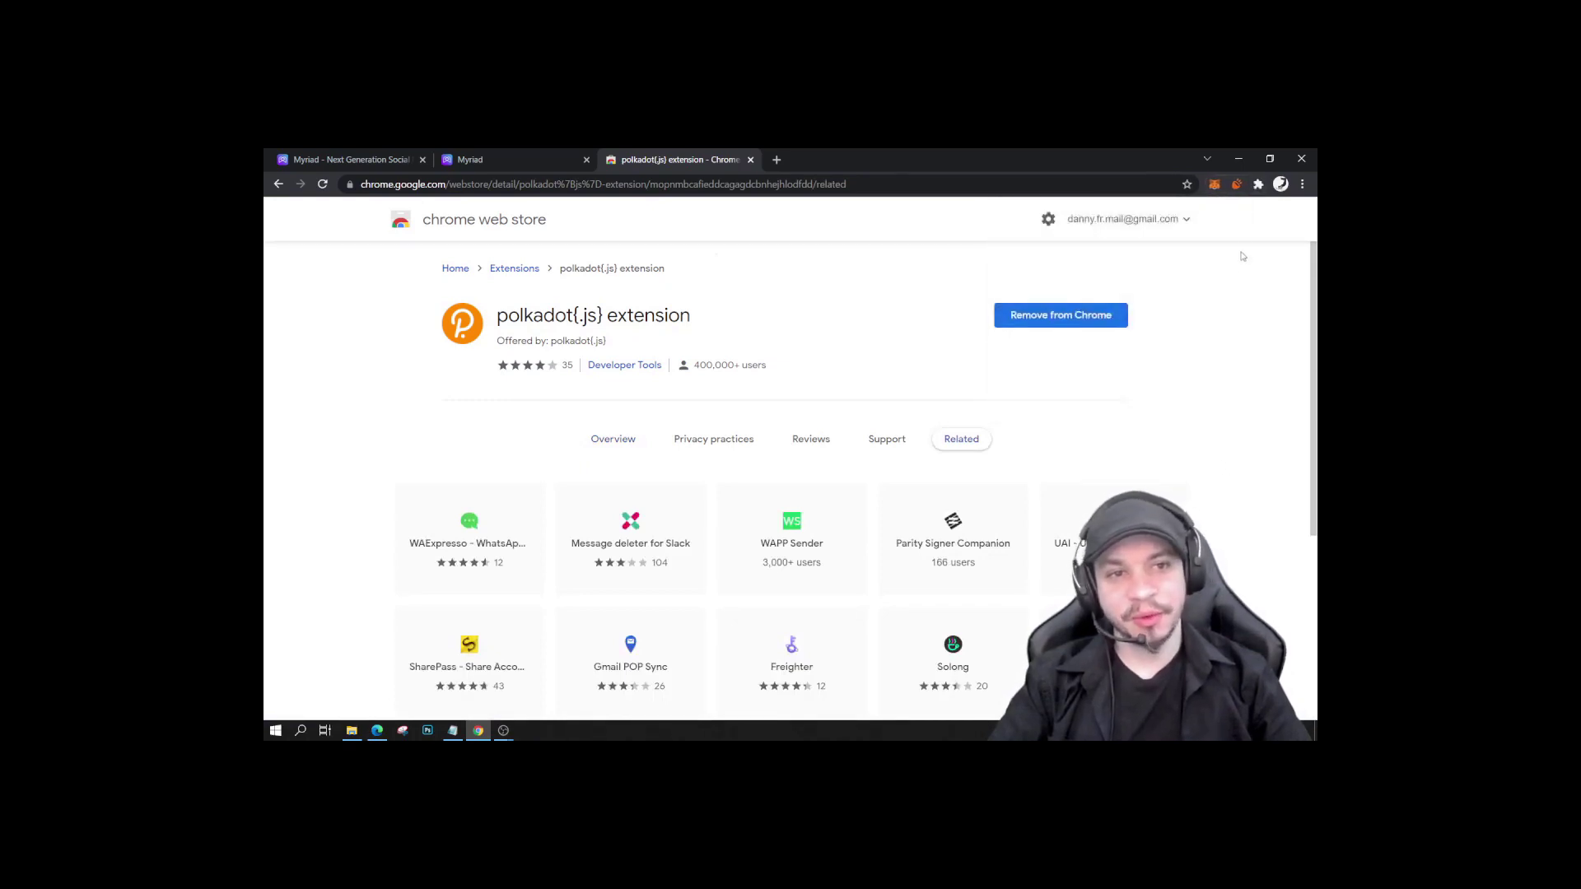
{"action": "left_click", "coordinate": [1258, 186]}
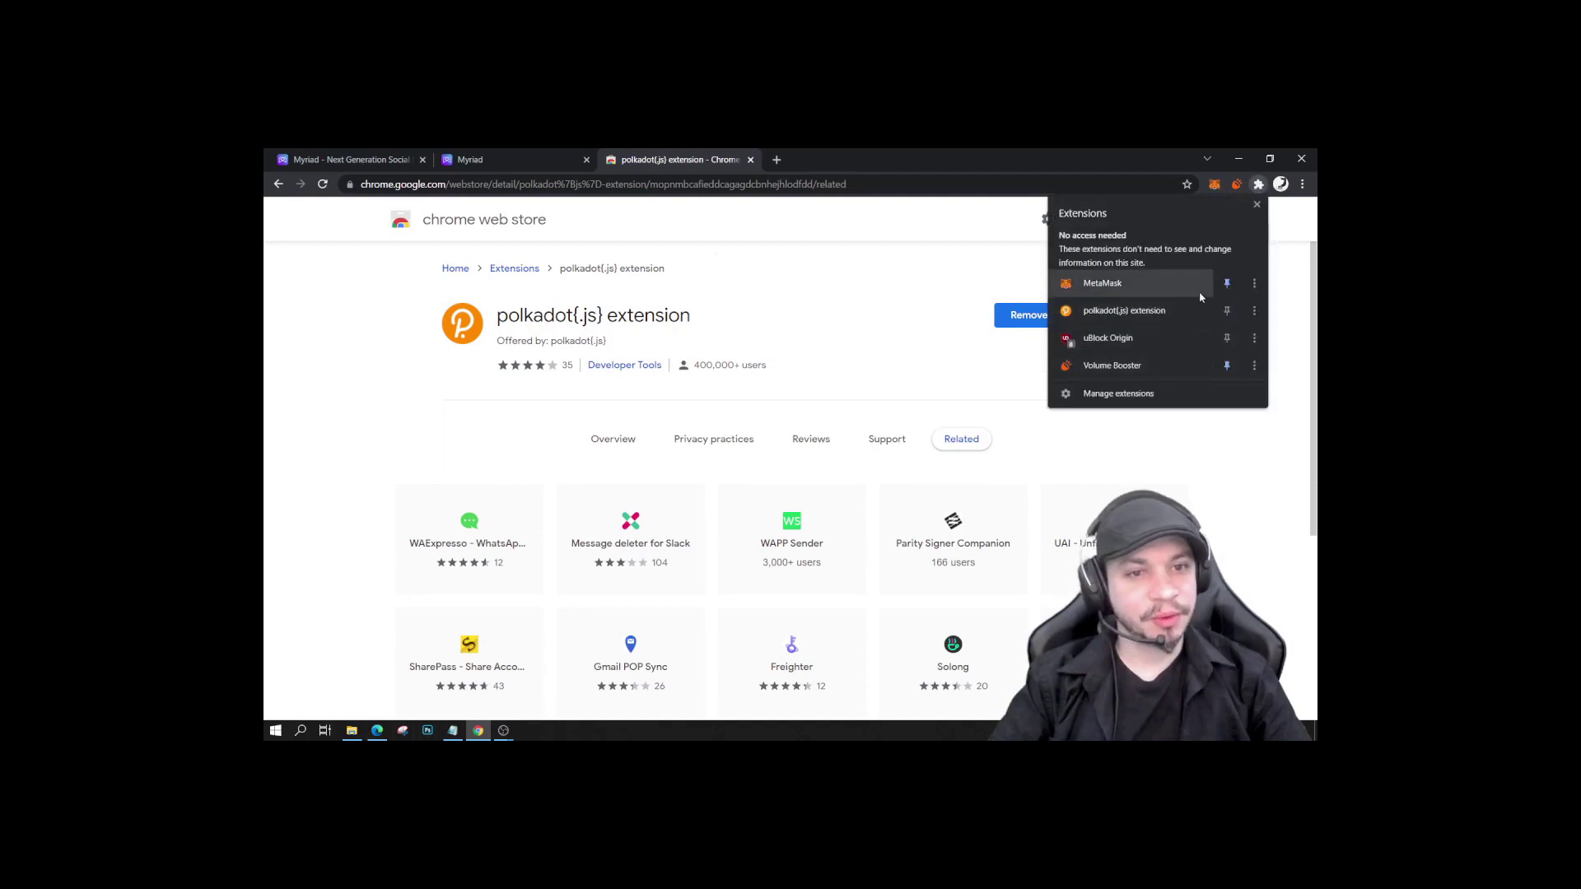
{"action": "left_click", "coordinate": [1226, 316]}
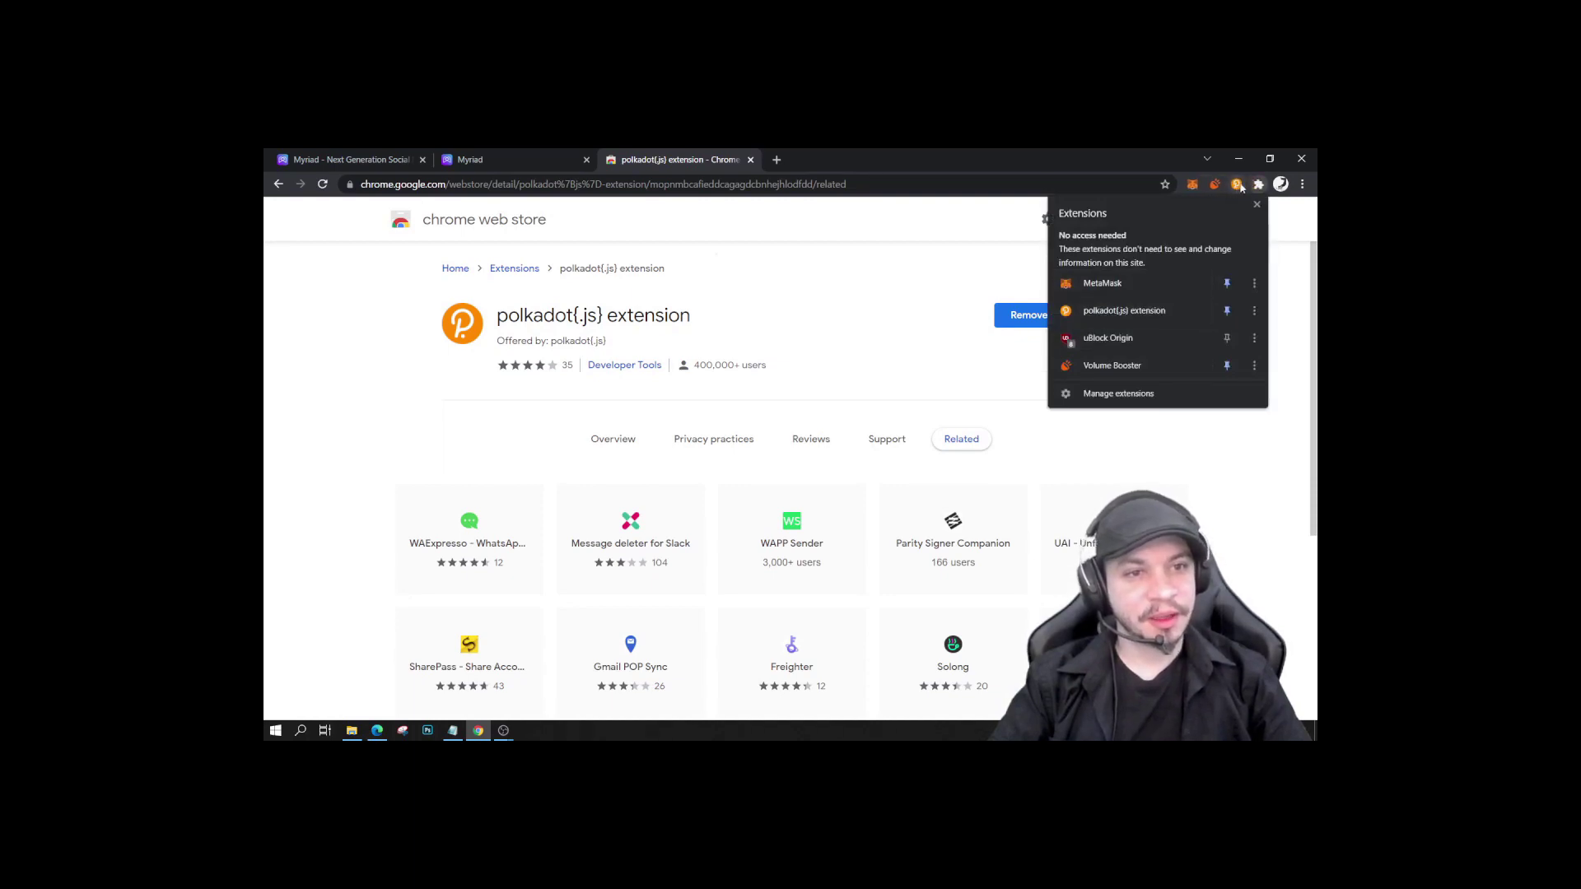
{"action": "left_click", "coordinate": [1289, 279]}
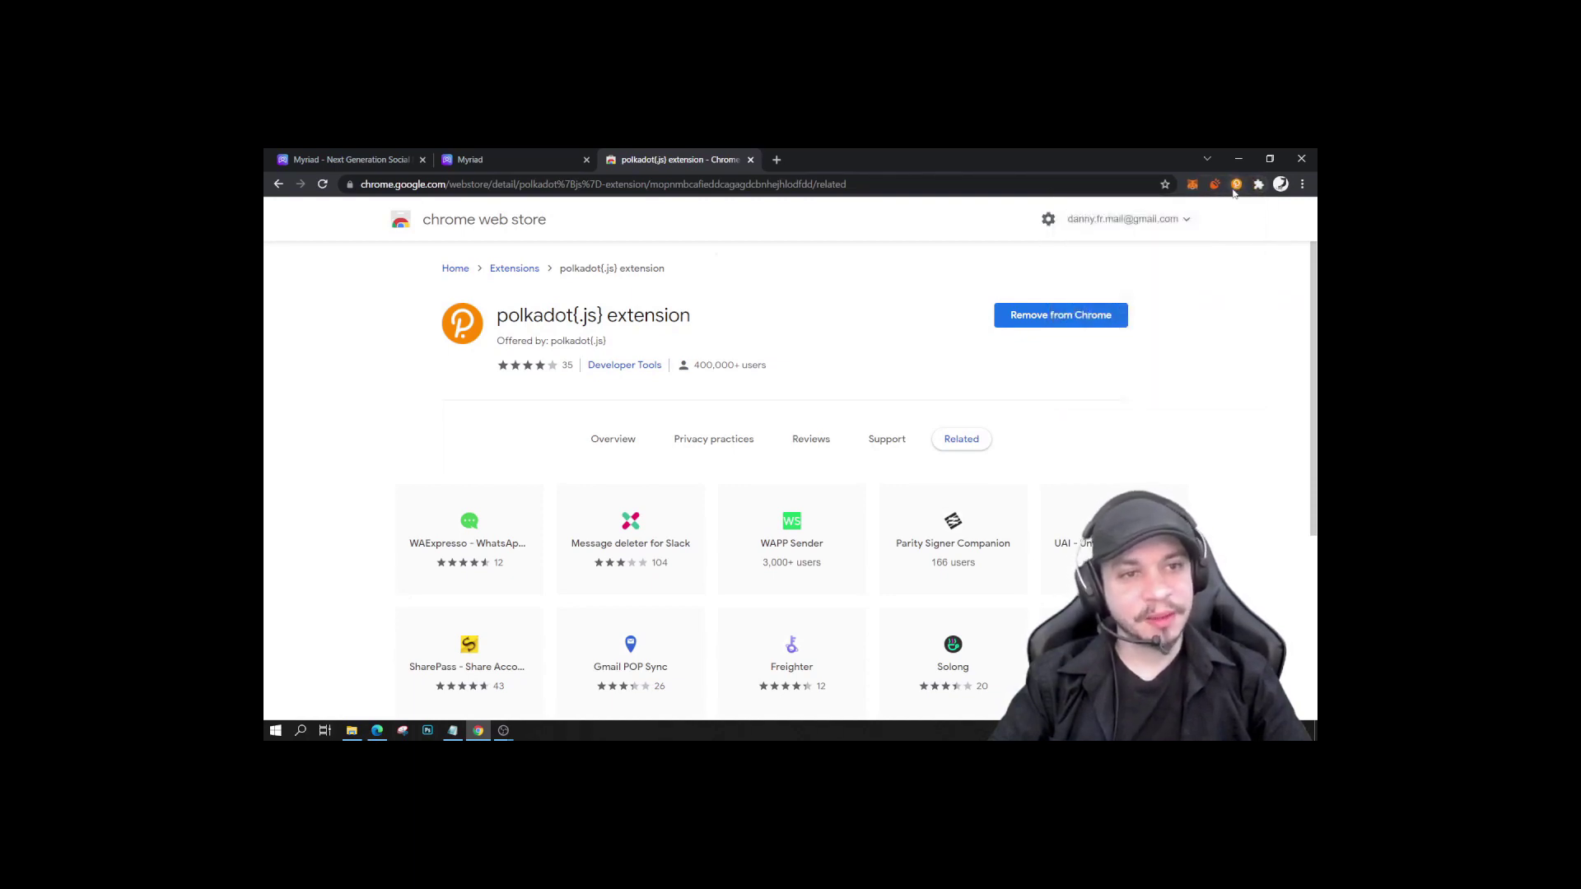
Open the extension, accept its privacy notes, and check the add-account options.
{"action": "left_click", "coordinate": [1236, 185]}
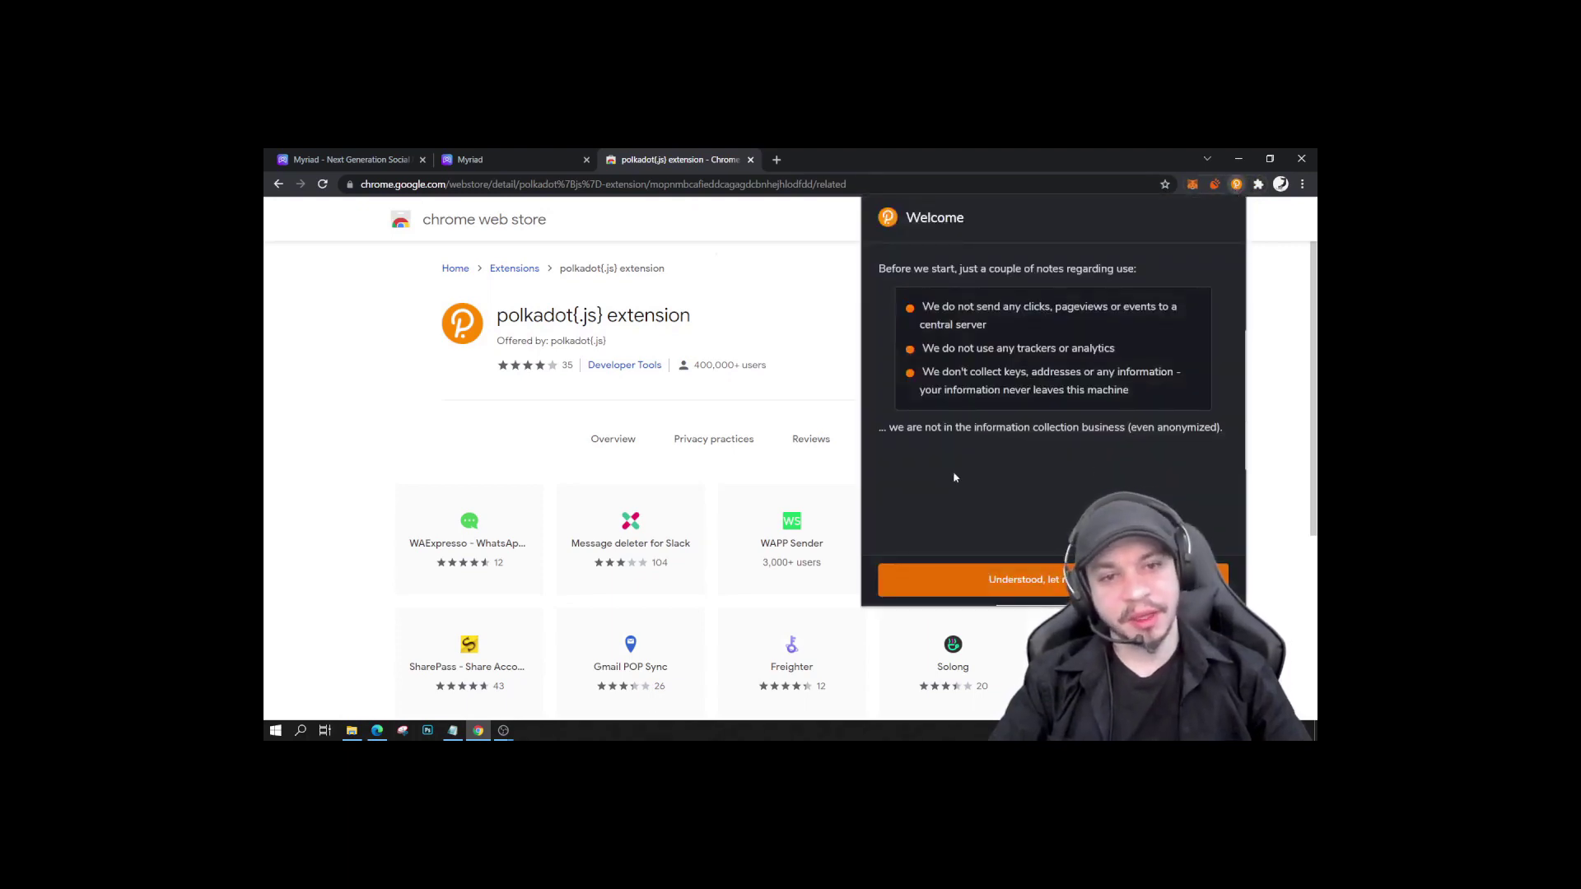
{"action": "left_click", "coordinate": [971, 582]}
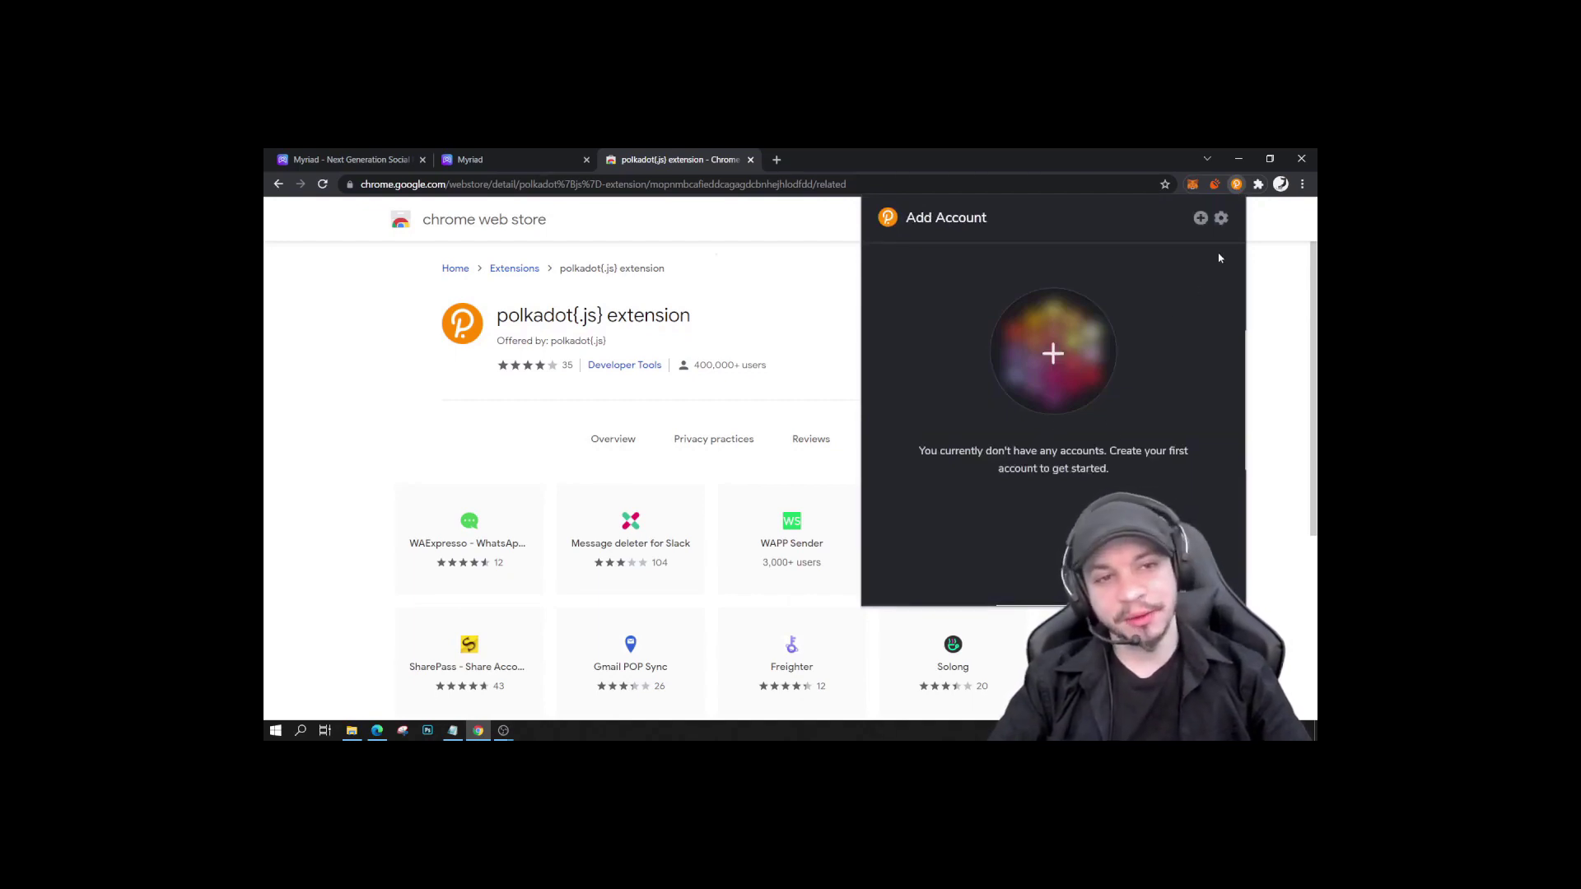
{"action": "left_click", "coordinate": [1199, 218]}
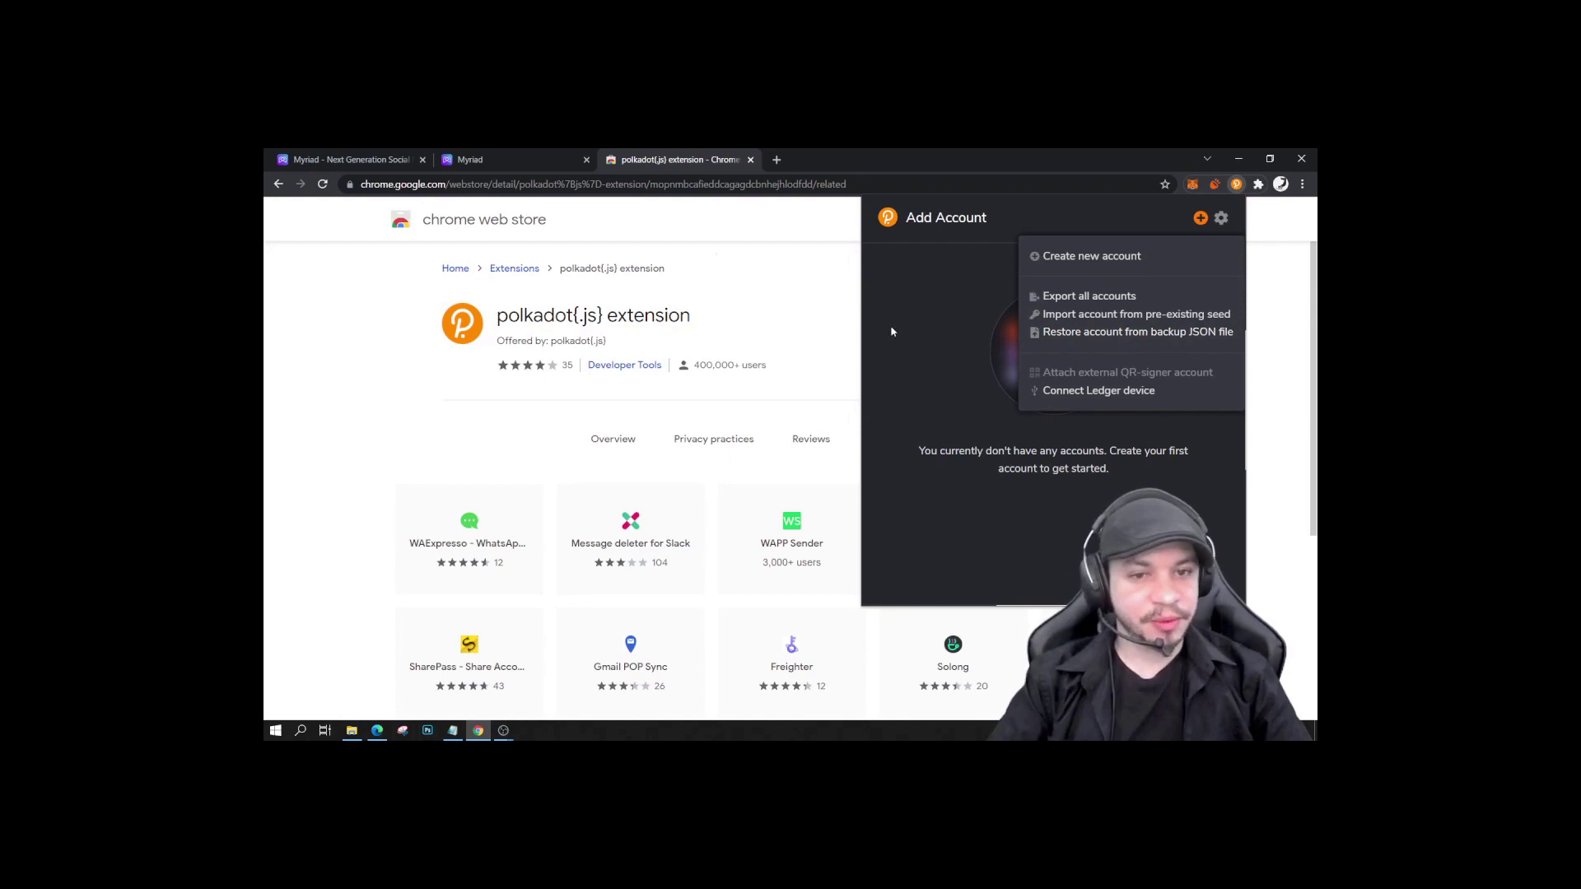
{"action": "left_click", "coordinate": [894, 356]}
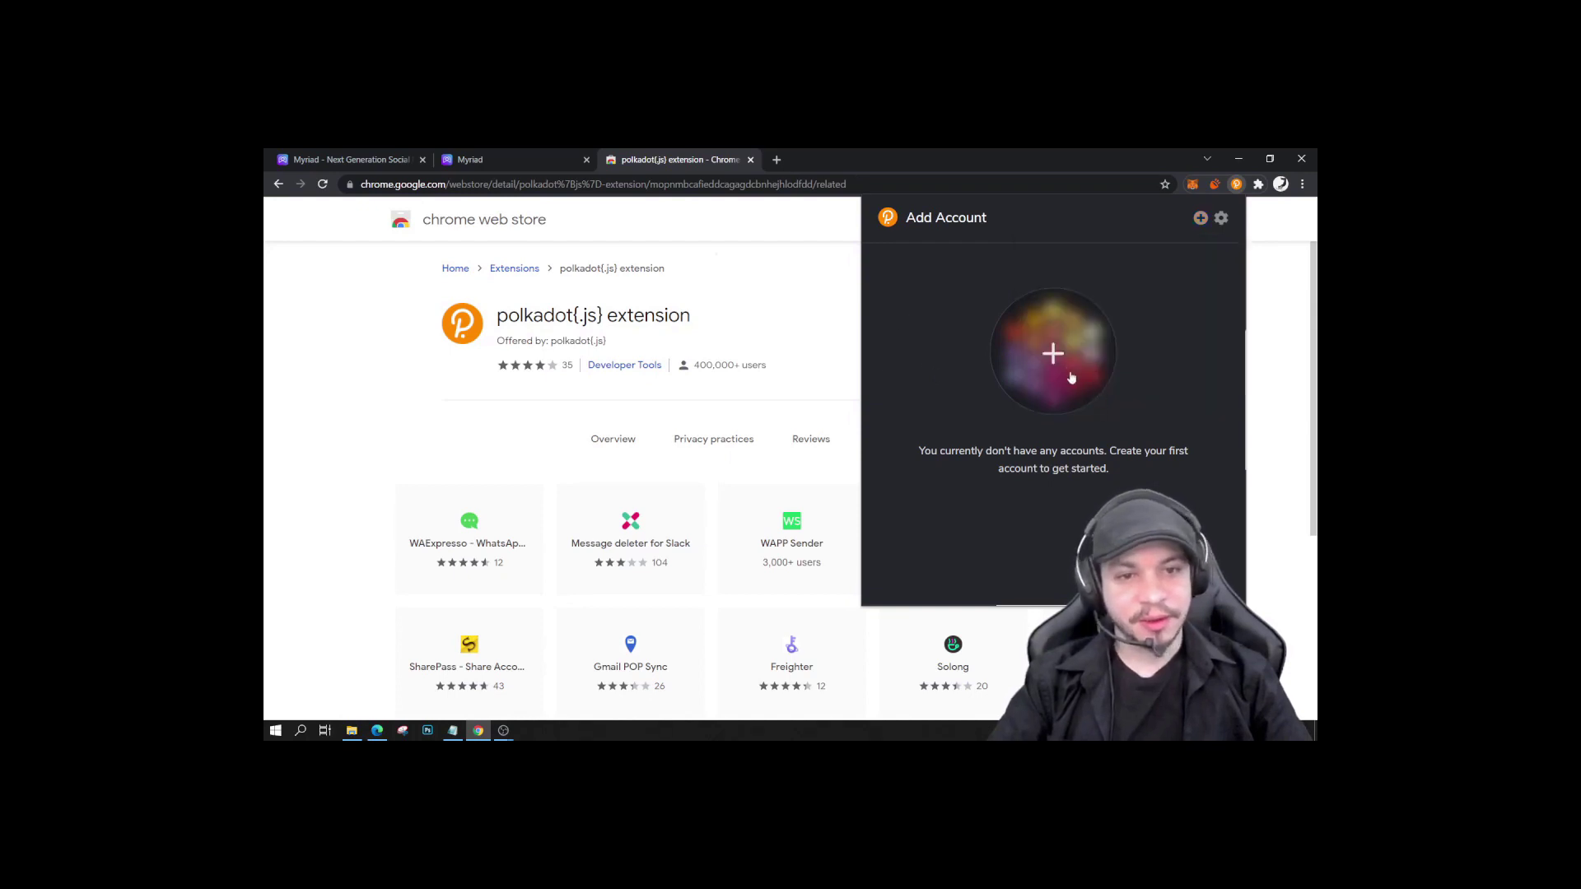
Create a new account and copy its generated 12-word mnemonic seed to the clipboard.
{"action": "left_click", "coordinate": [1053, 353]}
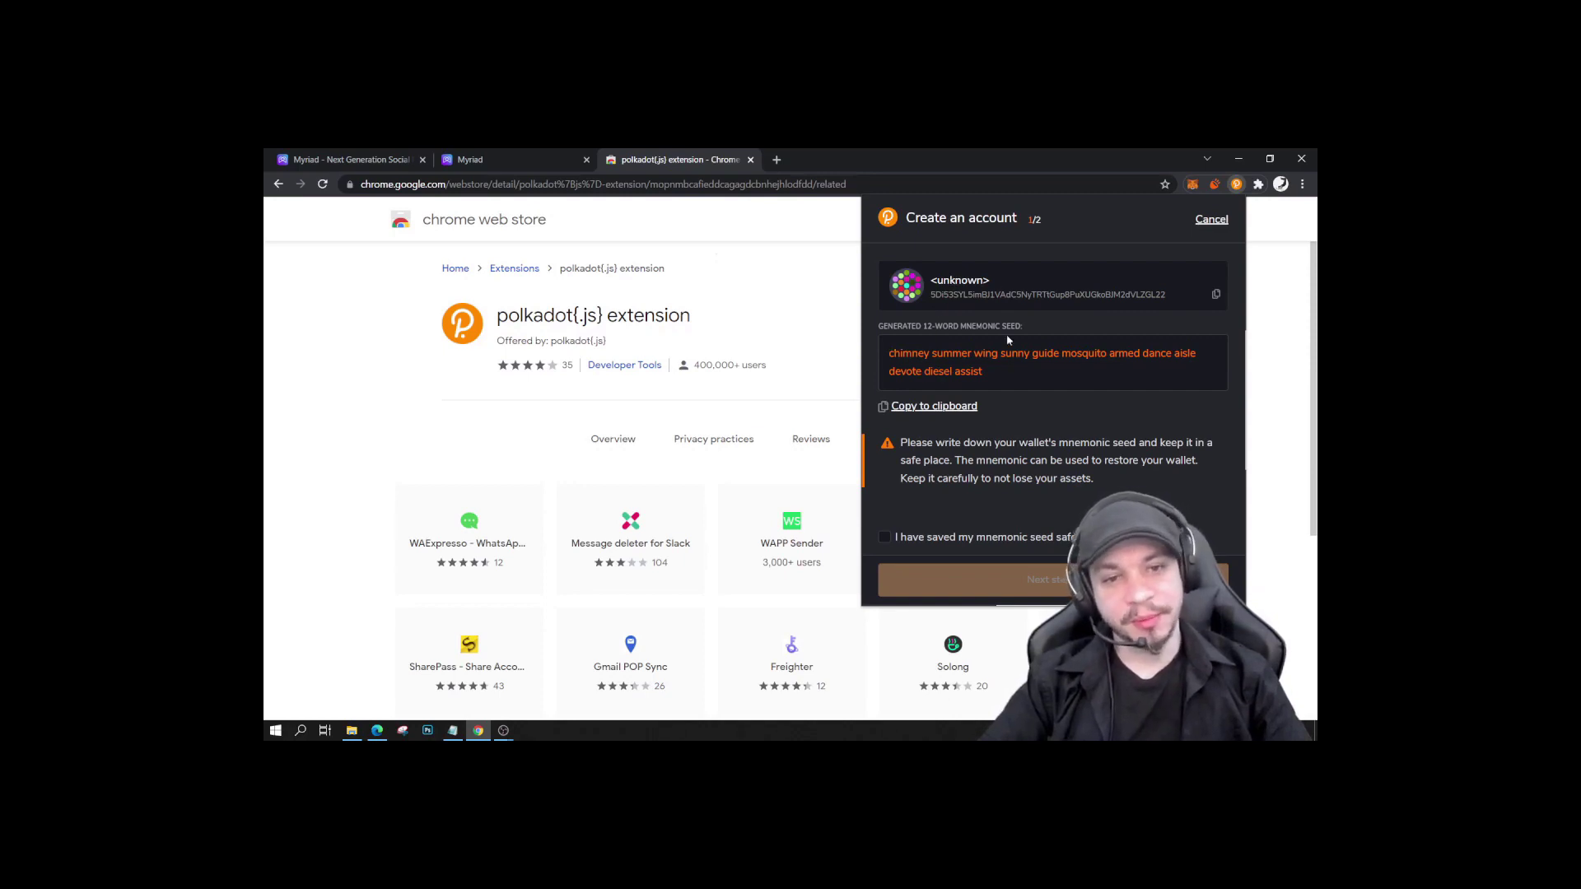
{"action": "left_click_drag", "start_coordinate": [1002, 377], "coordinate": [885, 350]}
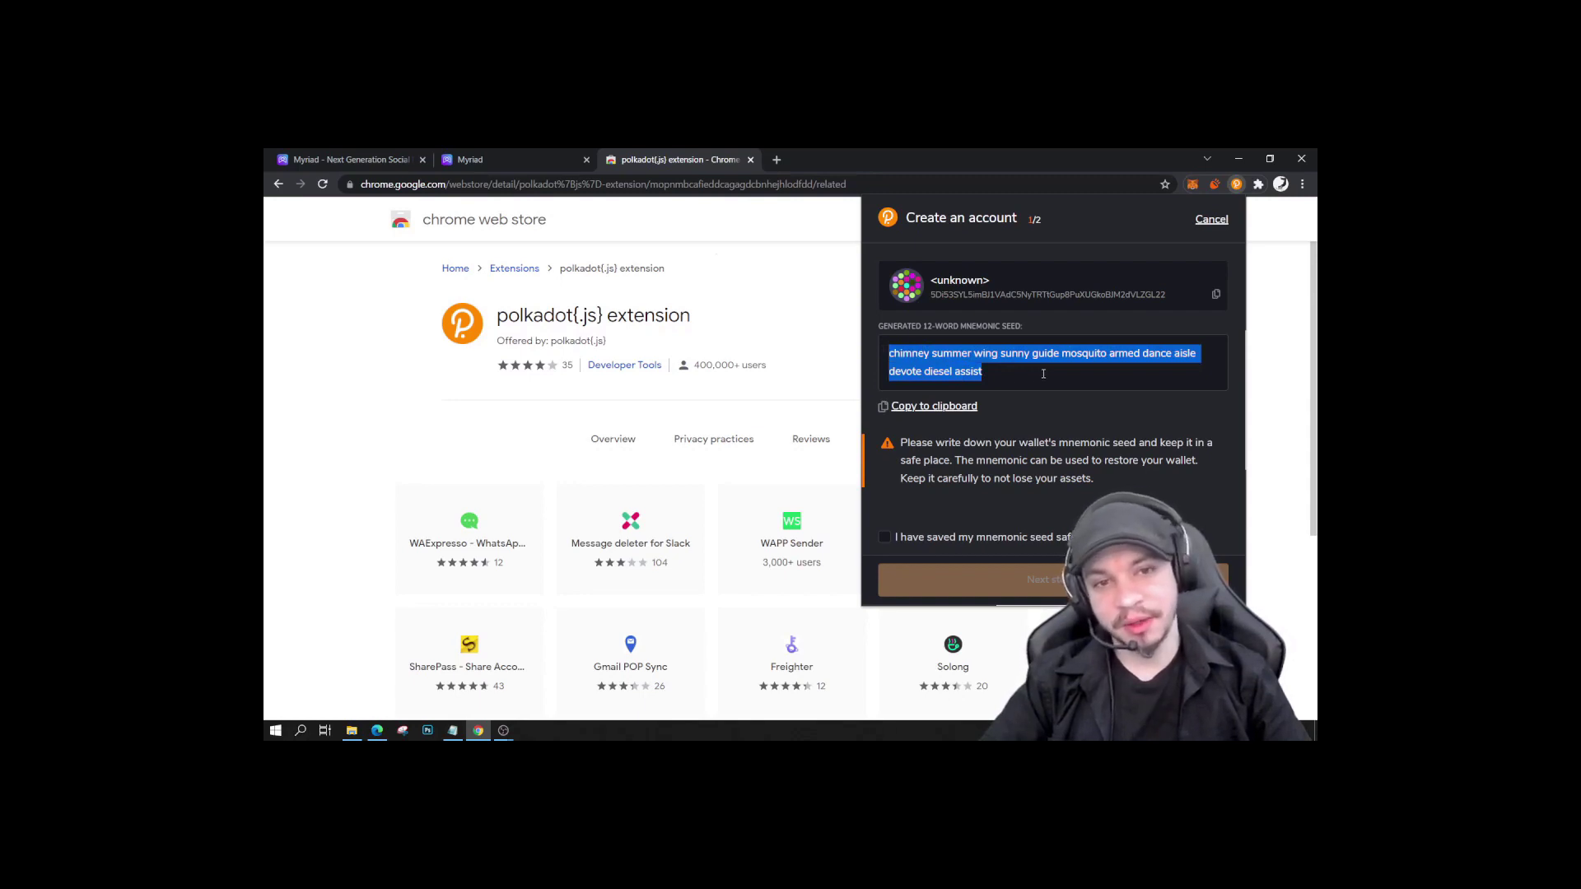
{"action": "left_click", "coordinate": [962, 407]}
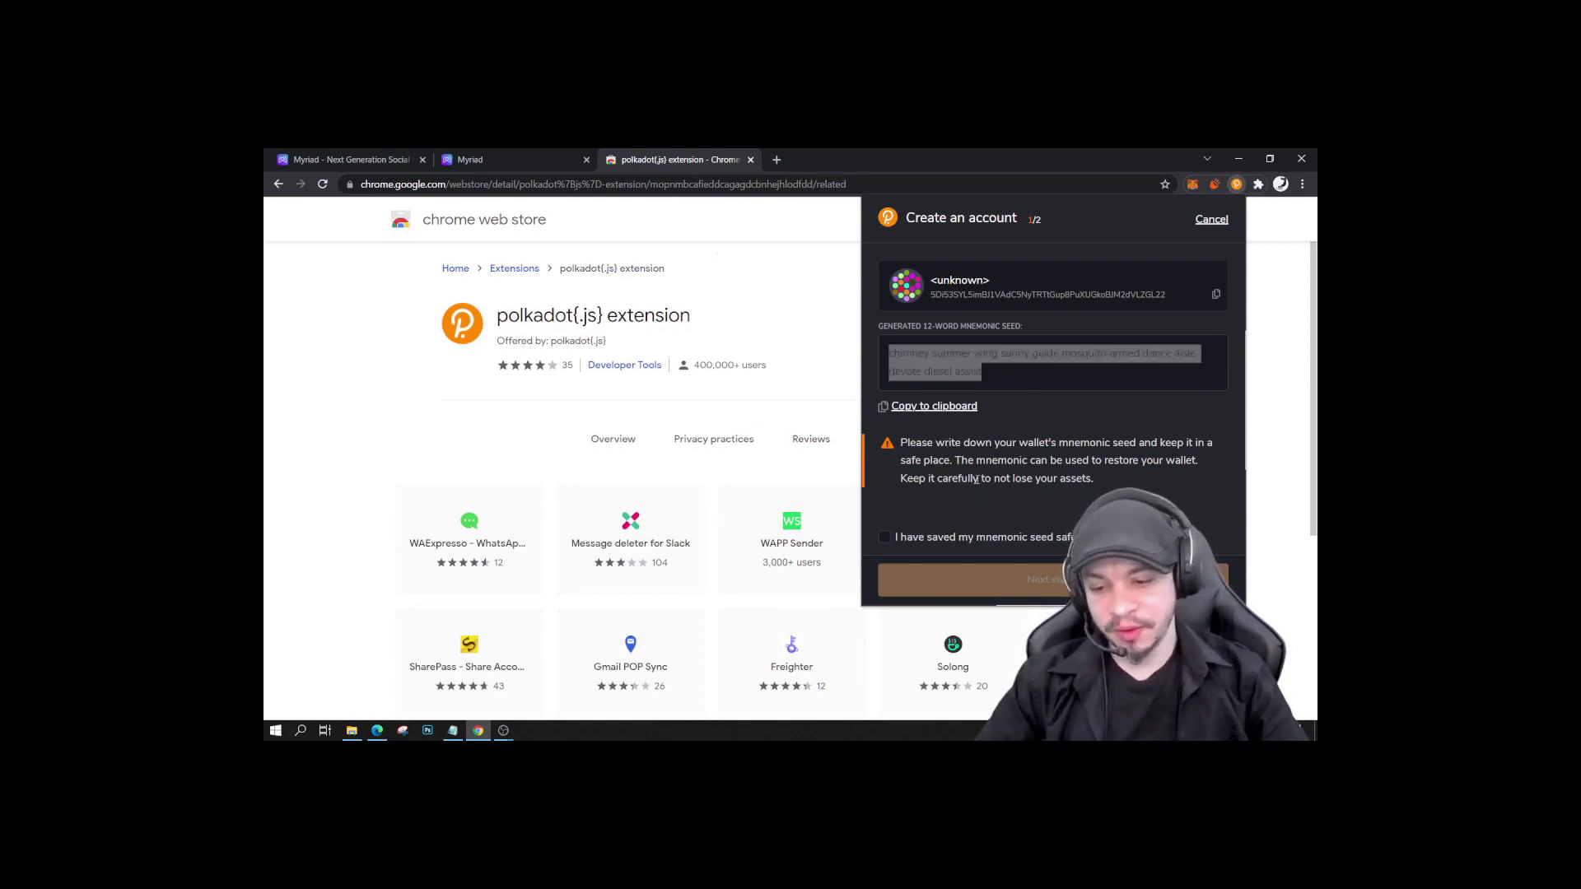
Paste the mnemonic seed into a new Notepad document and move it beside the extension.
{"action": "key", "text": "super"}
{"action": "type", "text": "note"}
{"action": "key", "text": "Return"}
{"action": "key", "text": "ctrl+v"}
{"action": "left_click_drag", "start_coordinate": [788, 277], "coordinate": [653, 279]}
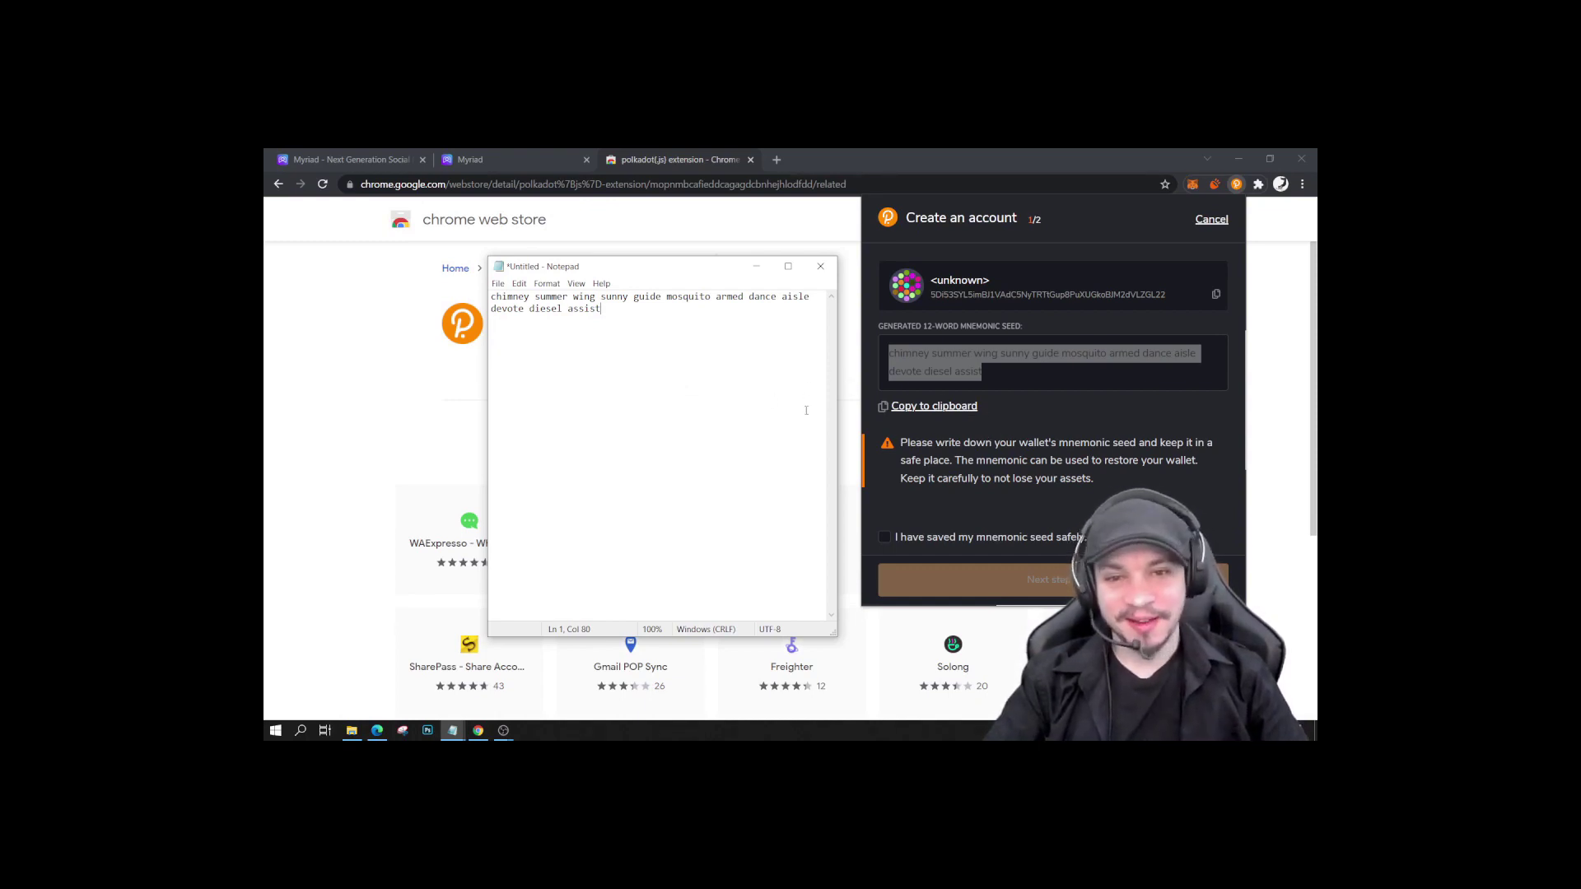
Confirm the mnemonic seed is saved and continue to the name and password step.
{"action": "left_click", "coordinate": [1057, 420]}
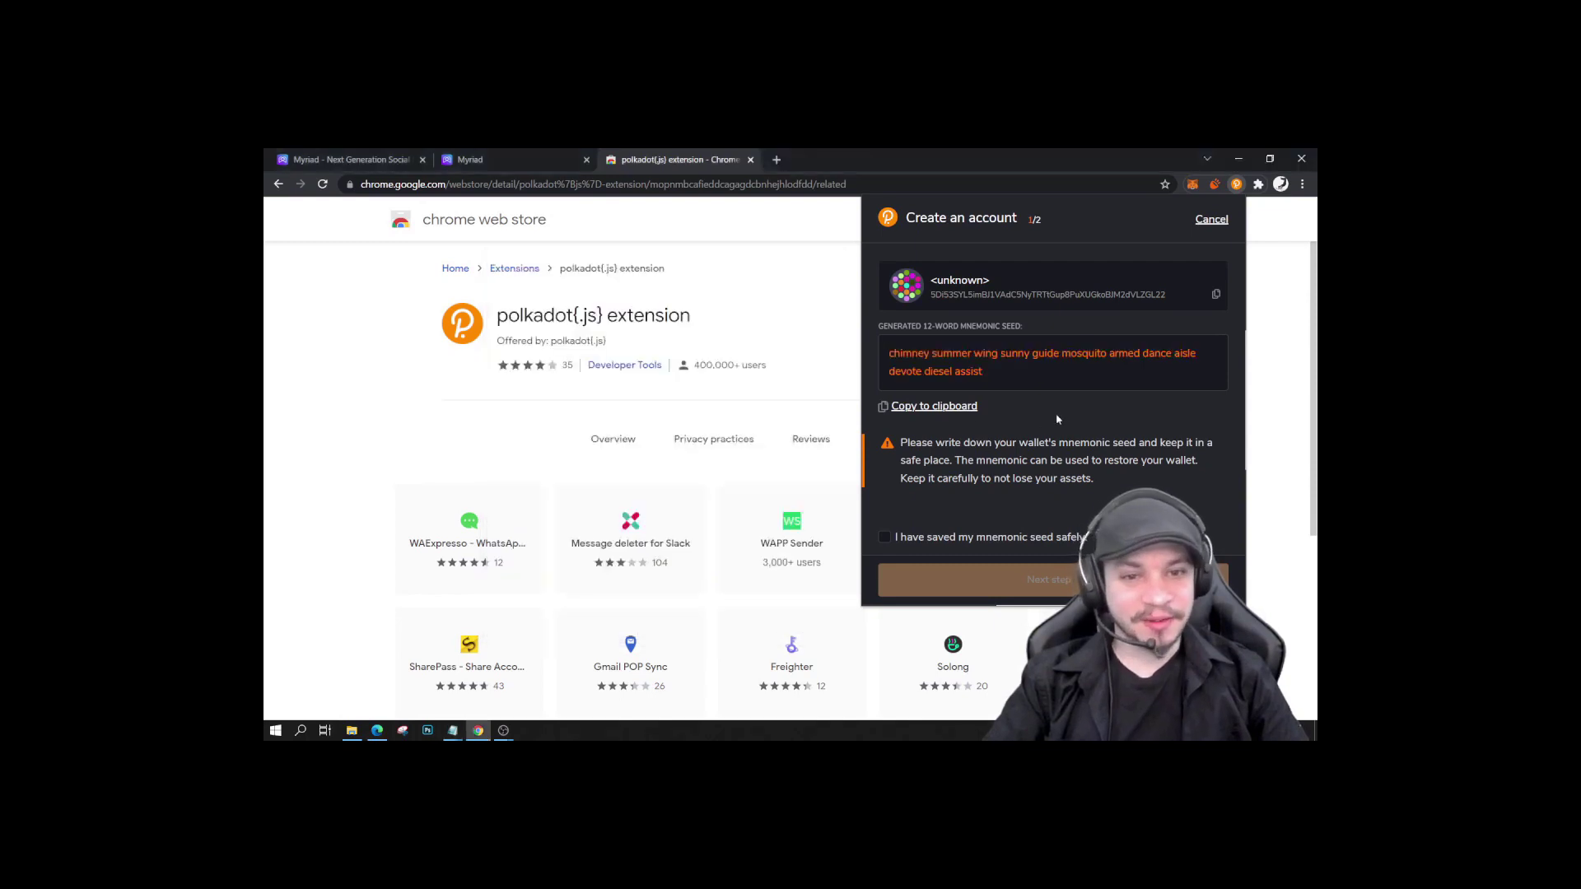
{"action": "left_click", "coordinate": [882, 540]}
{"action": "left_click", "coordinate": [1045, 579]}
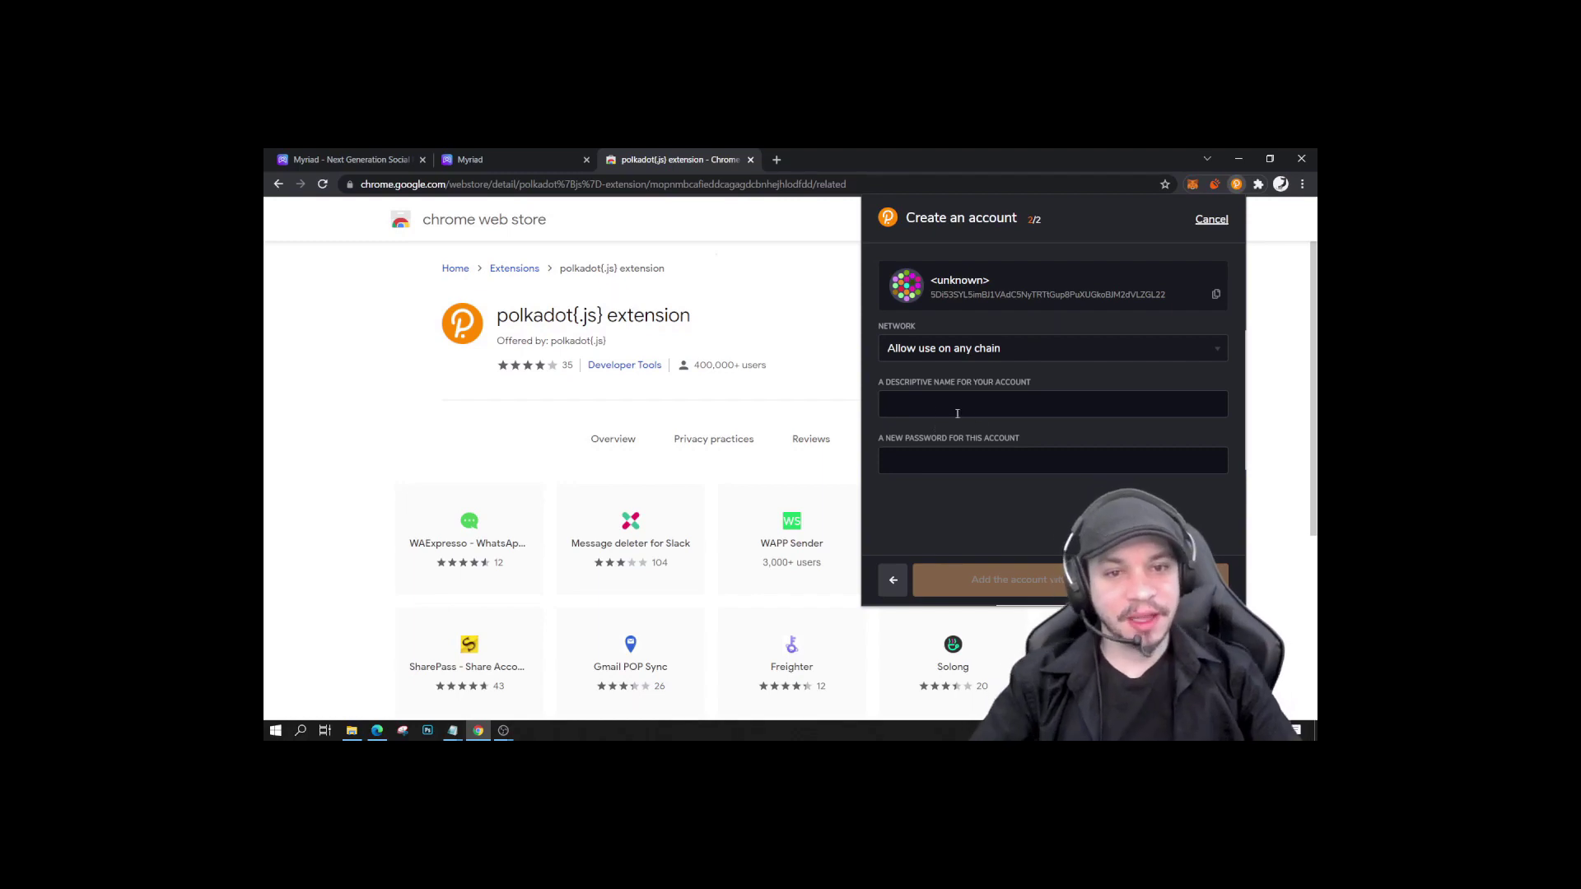
Enter the account name and password, repeat the password, and add the account.
{"action": "type", "text": "Danny Demo"}
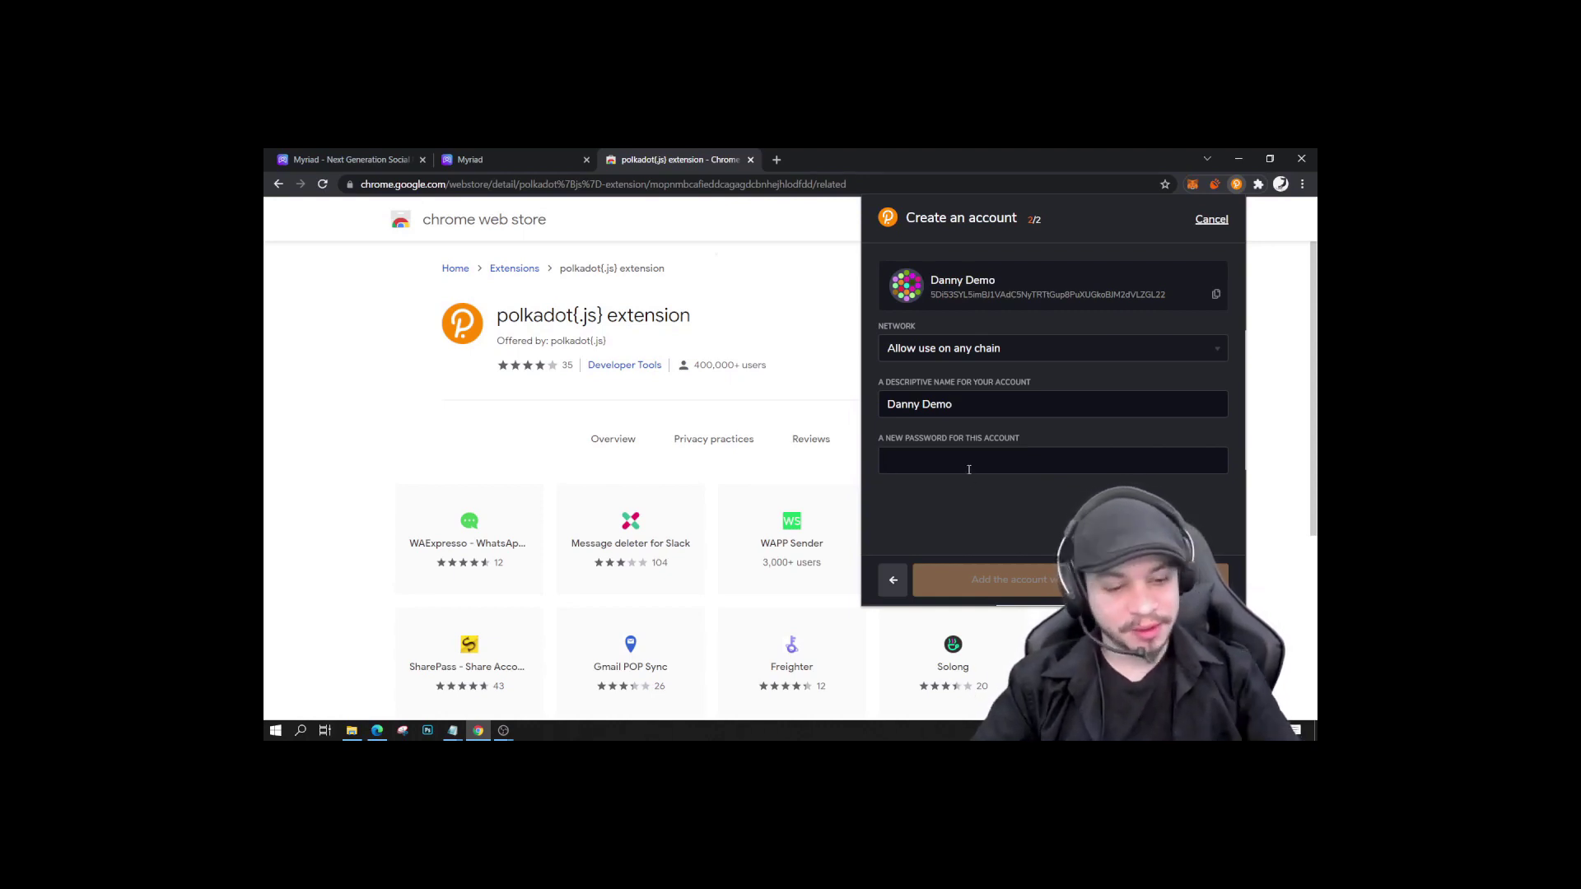
{"action": "type", "text": "•••••••••"}
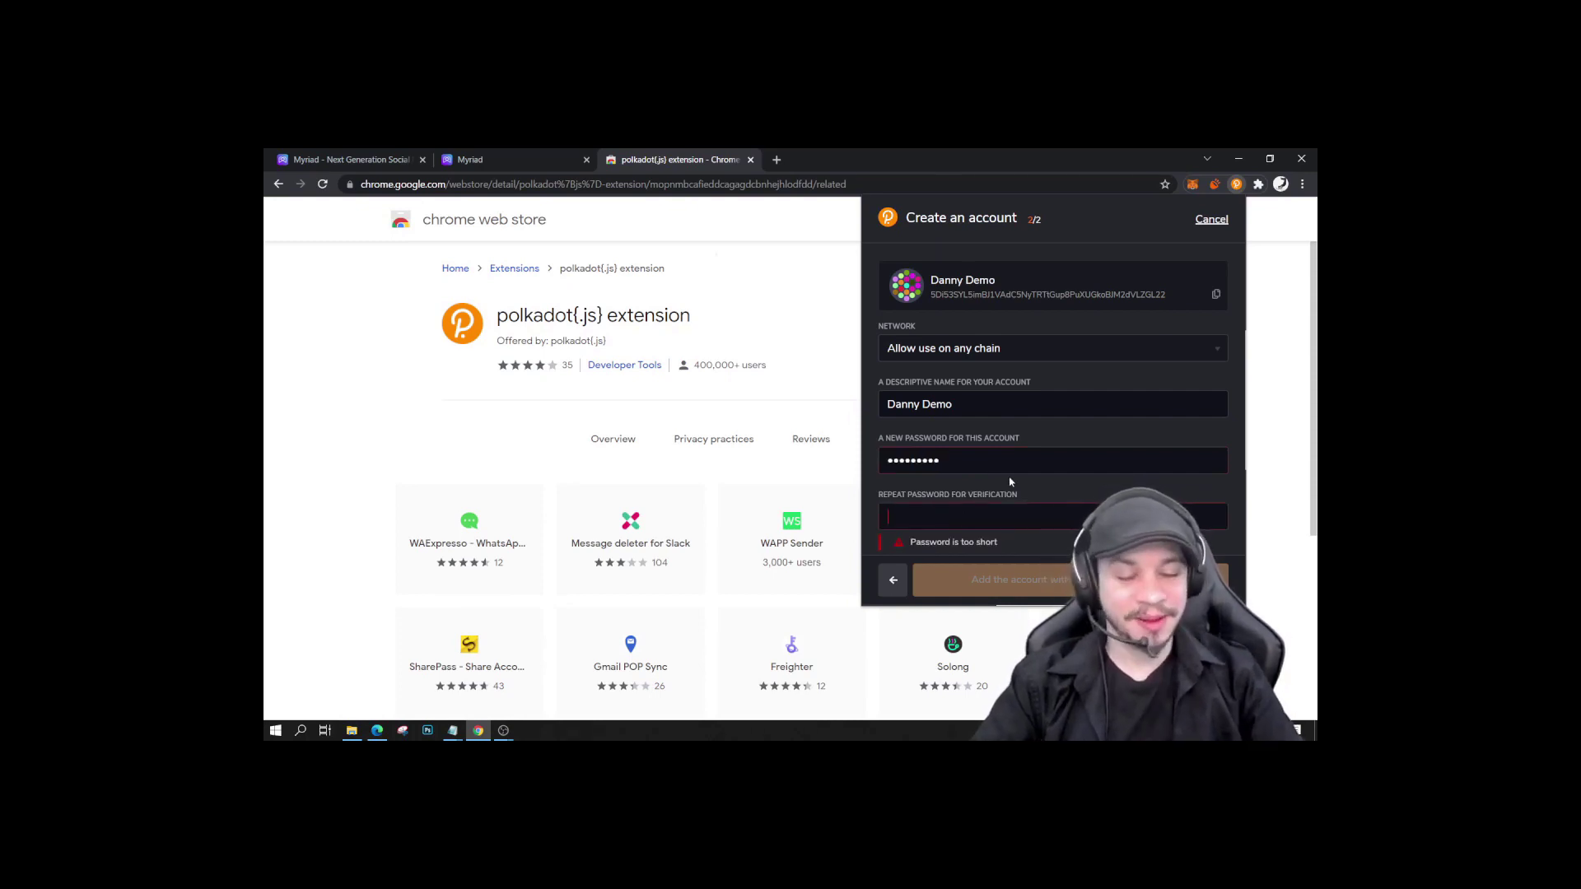
{"action": "key", "text": "Tab"}
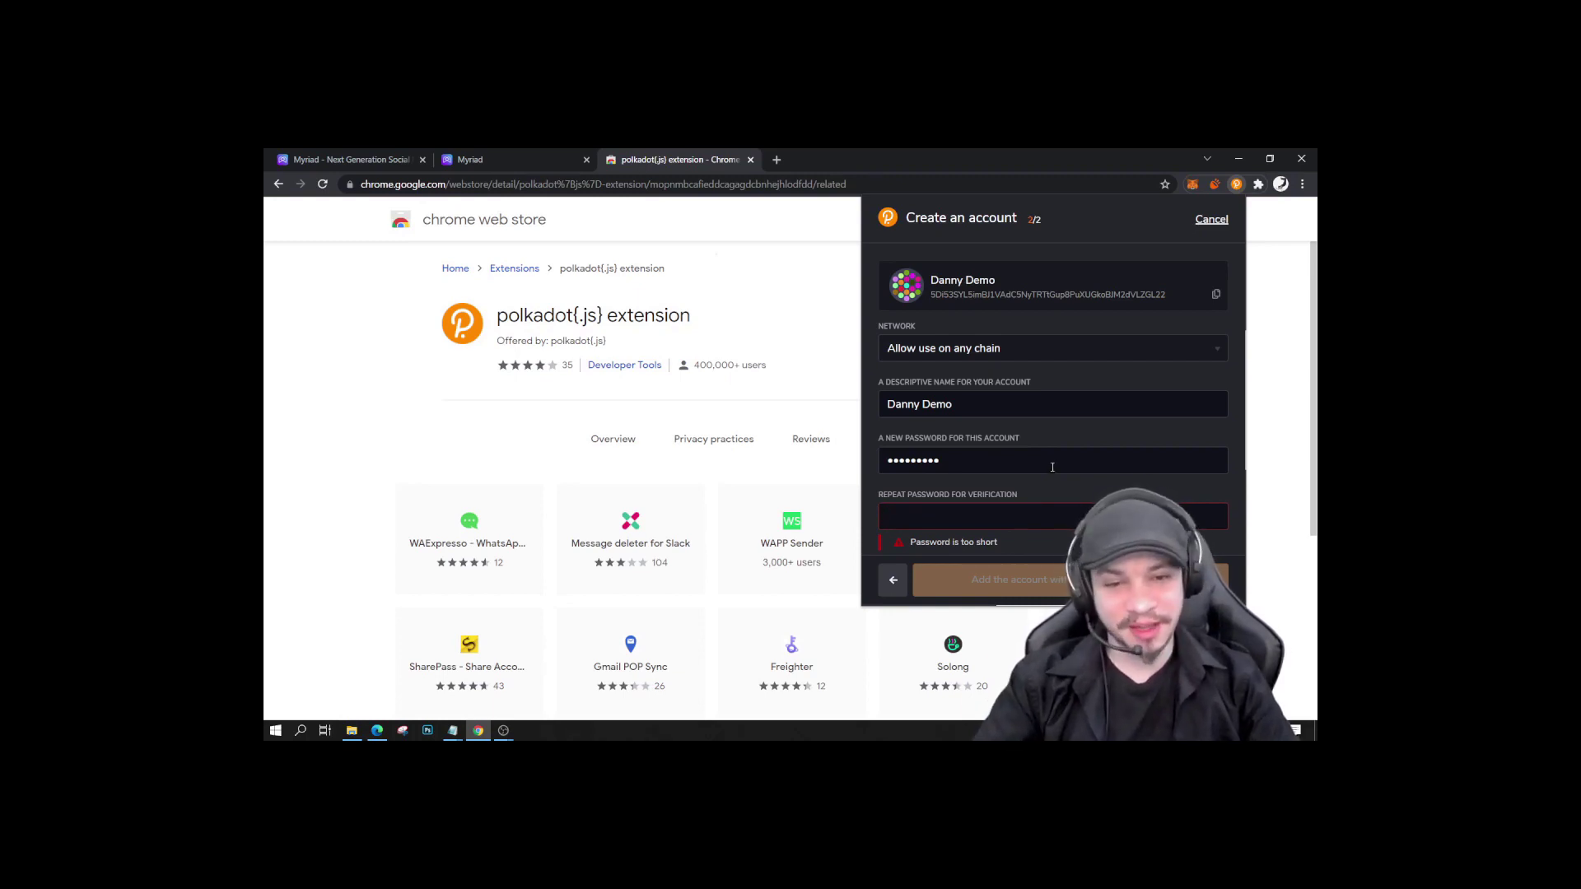
{"action": "type", "text": "*********"}
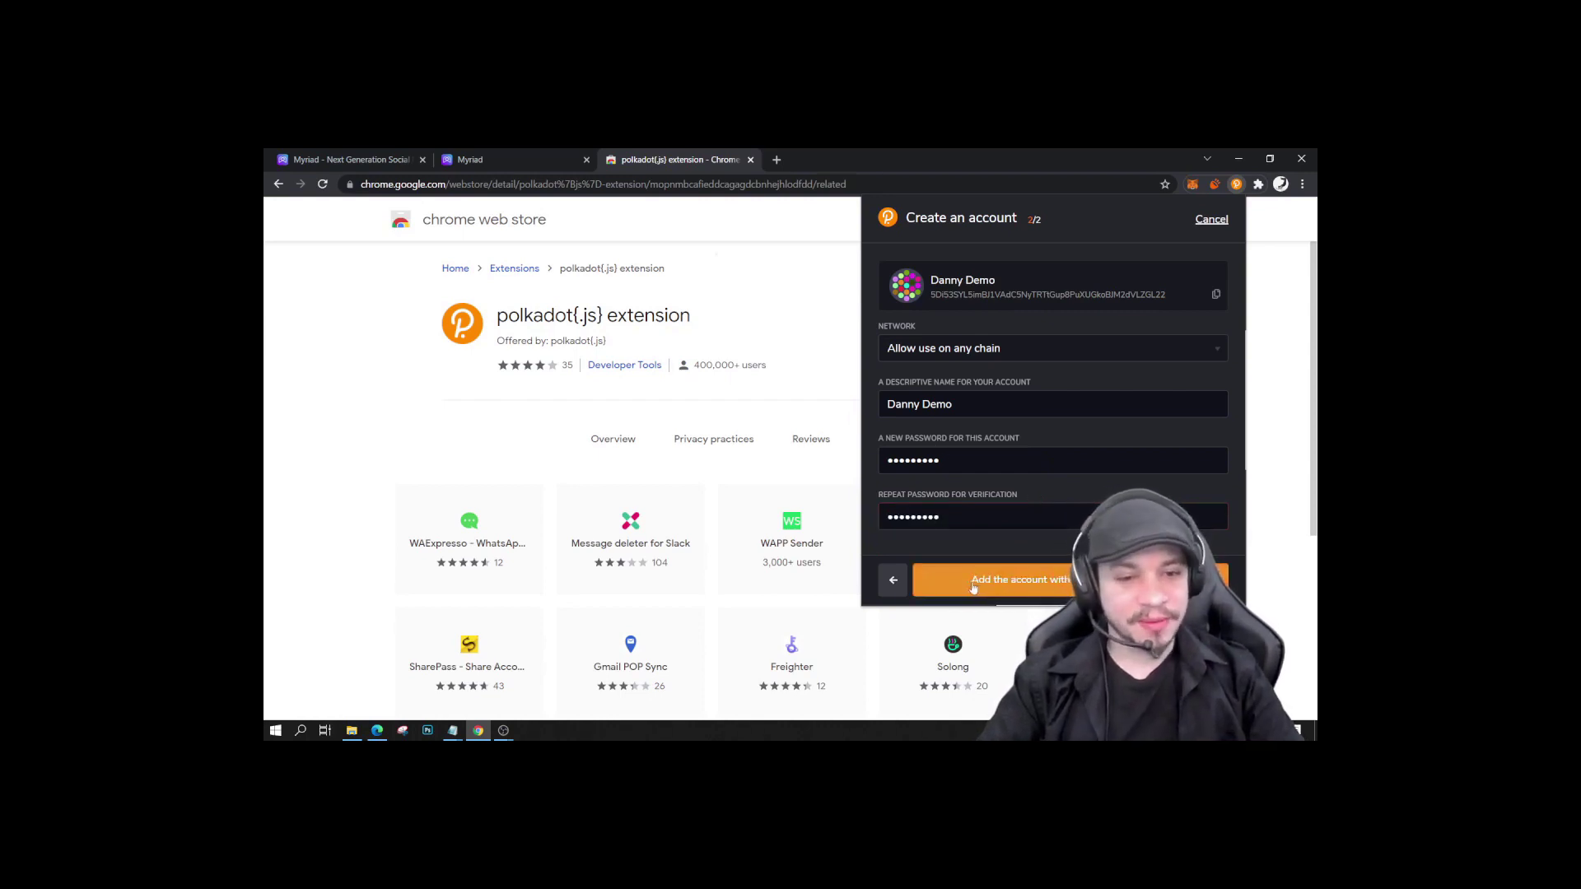
{"action": "key", "text": "Return"}
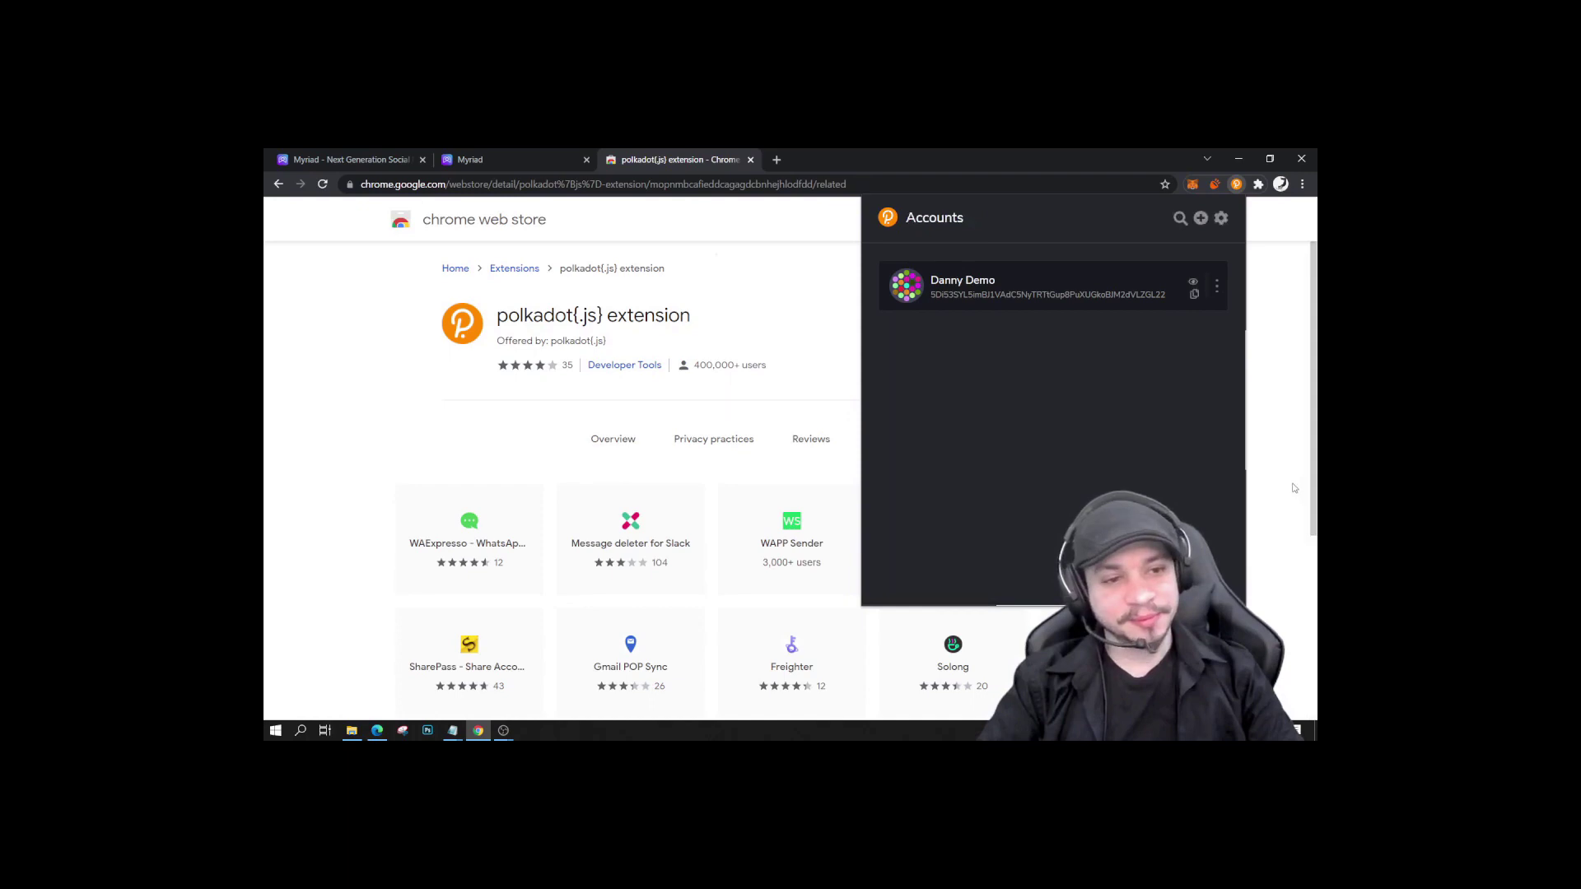
Try signing in to Myriad, dismiss the account-not-found warning, and reload the page.
{"action": "left_click", "coordinate": [466, 162]}
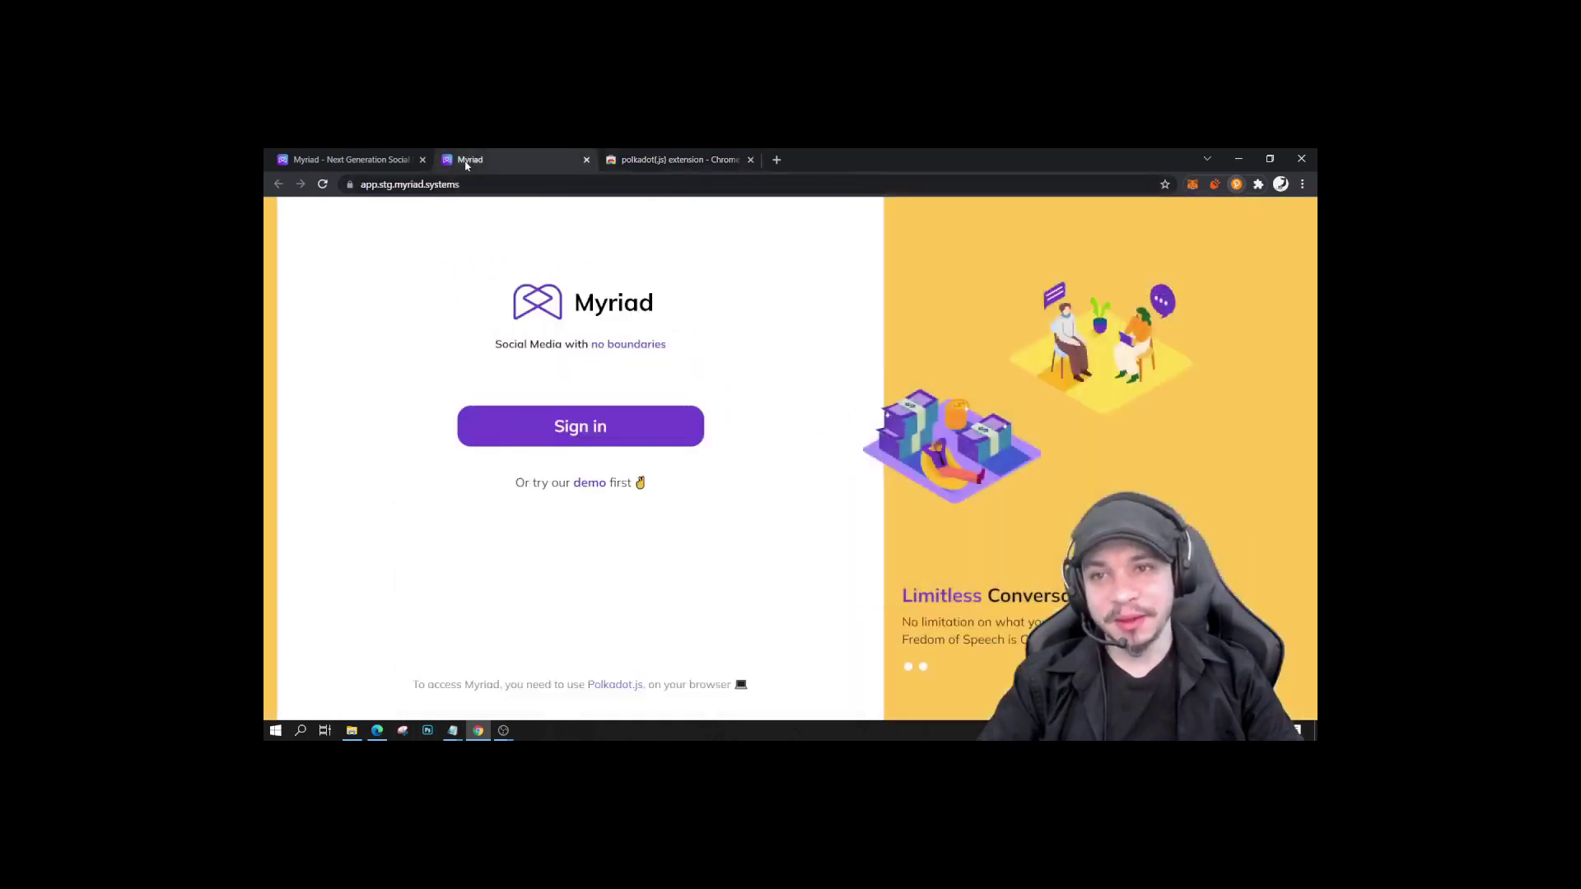
{"action": "left_click", "coordinate": [587, 431]}
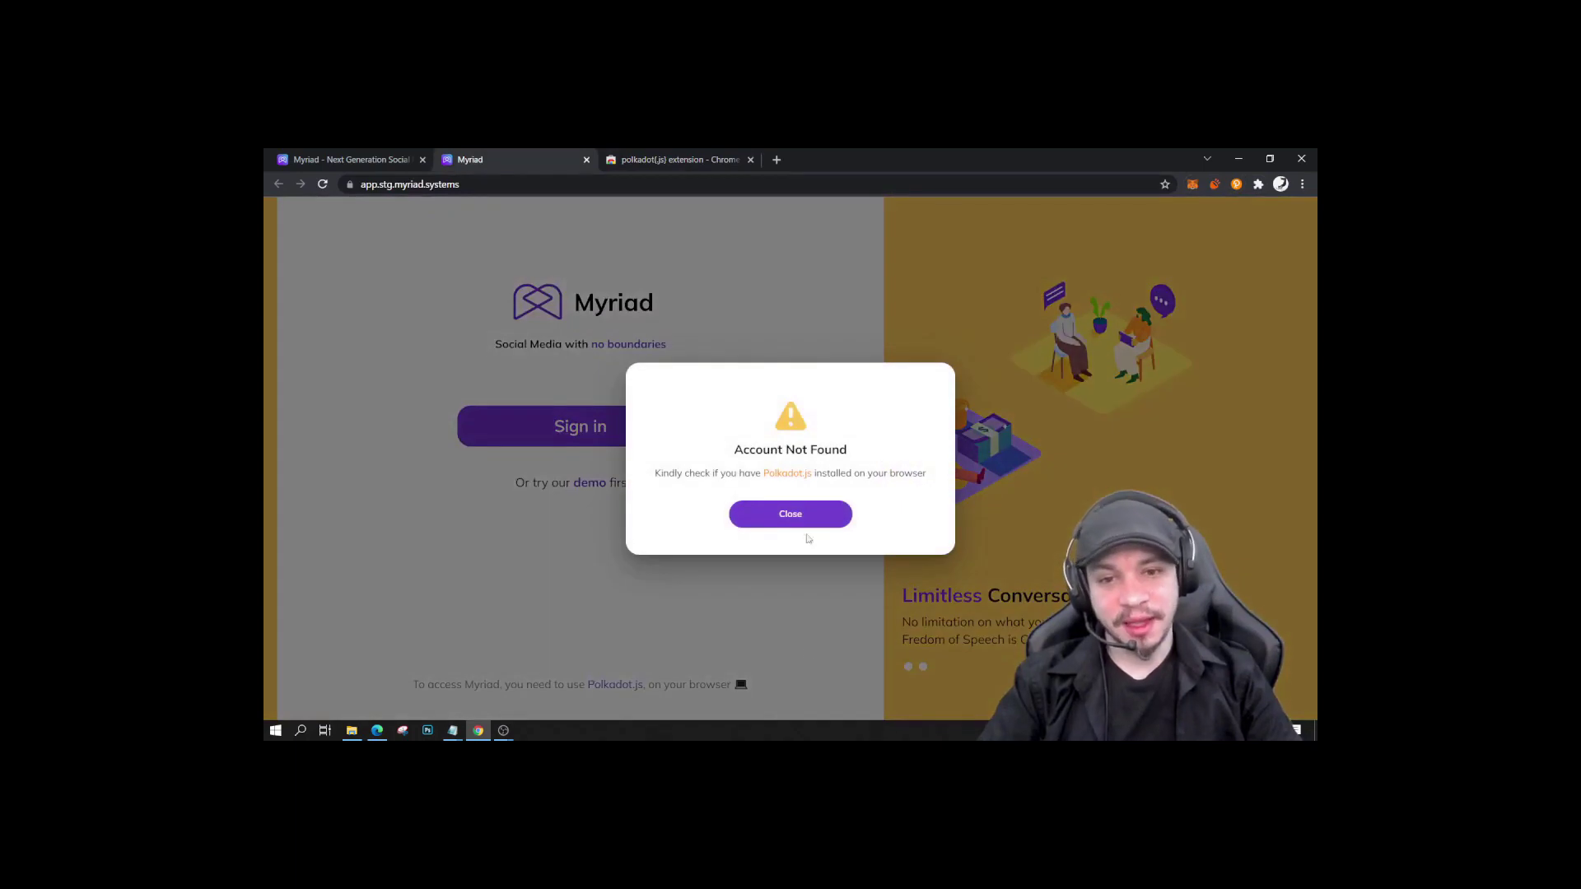
{"action": "left_click", "coordinate": [811, 515]}
{"action": "left_click", "coordinate": [551, 184]}
{"action": "key", "text": "Return"}
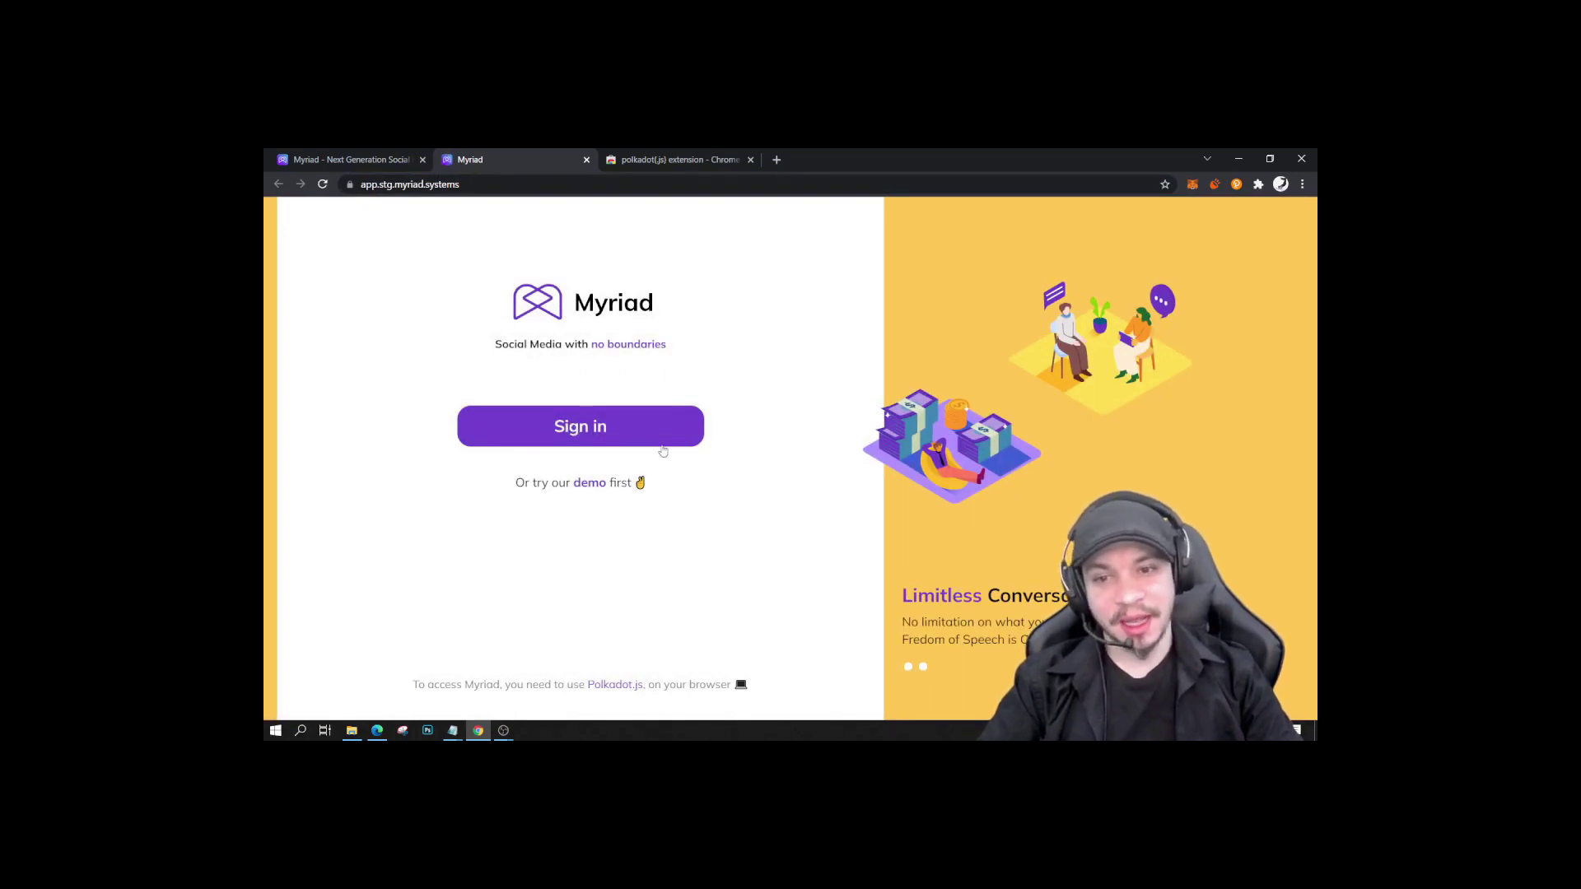
Sign in again and allow Myriad access to the extension's accounts.
{"action": "left_click", "coordinate": [590, 437]}
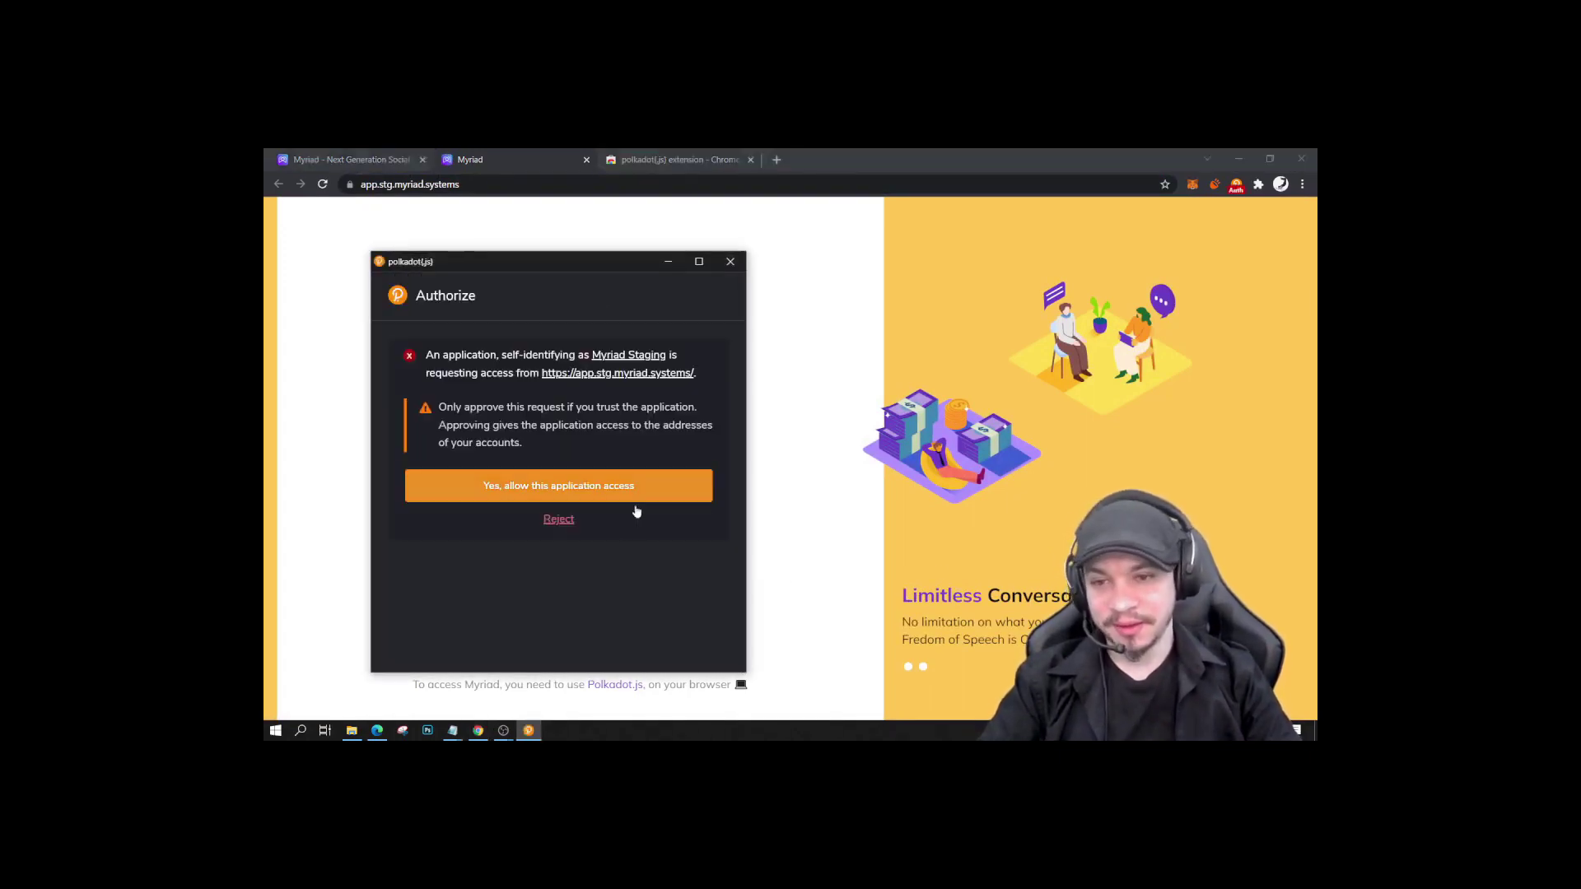
{"action": "left_click_drag", "start_coordinate": [477, 261], "coordinate": [739, 228]}
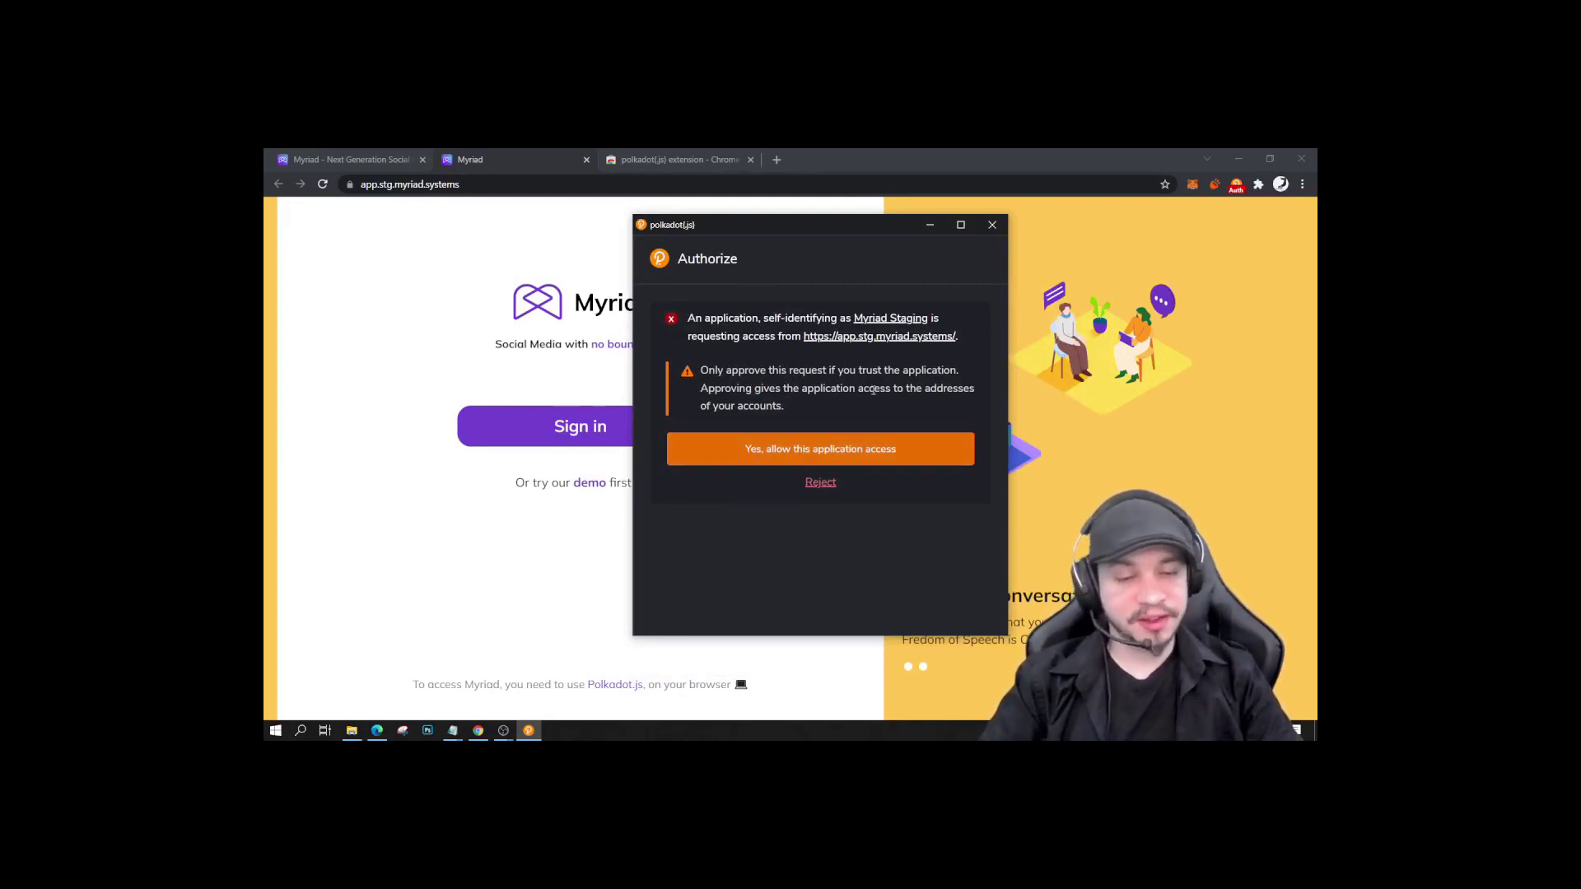
{"action": "left_click", "coordinate": [905, 452]}
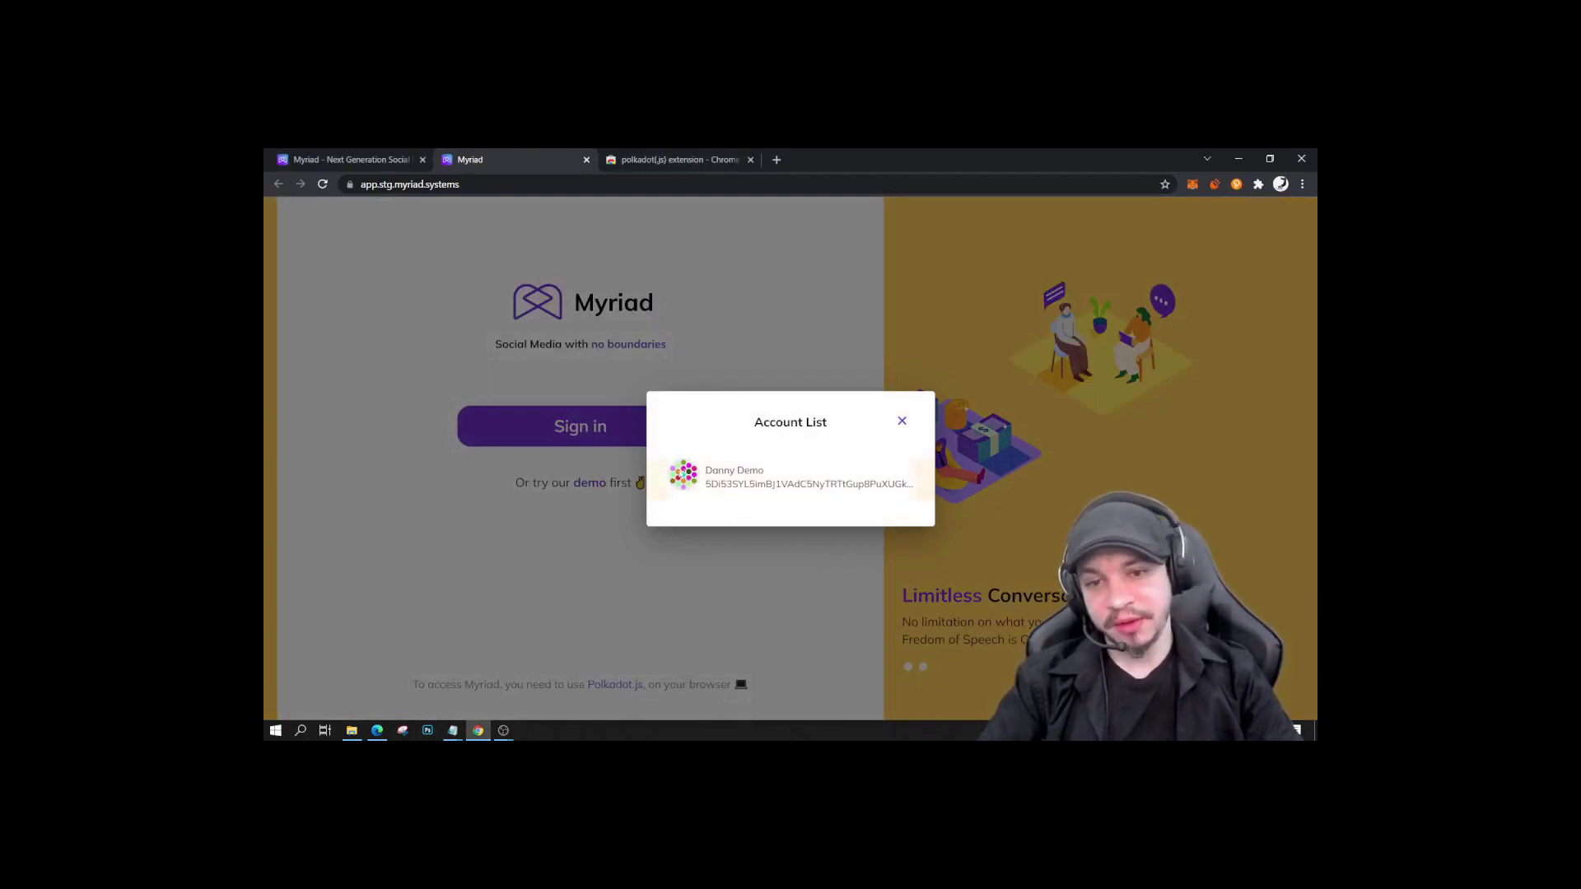
Sign in with the new account and start a username 'DemoDontTou'.
{"action": "left_click", "coordinate": [787, 494]}
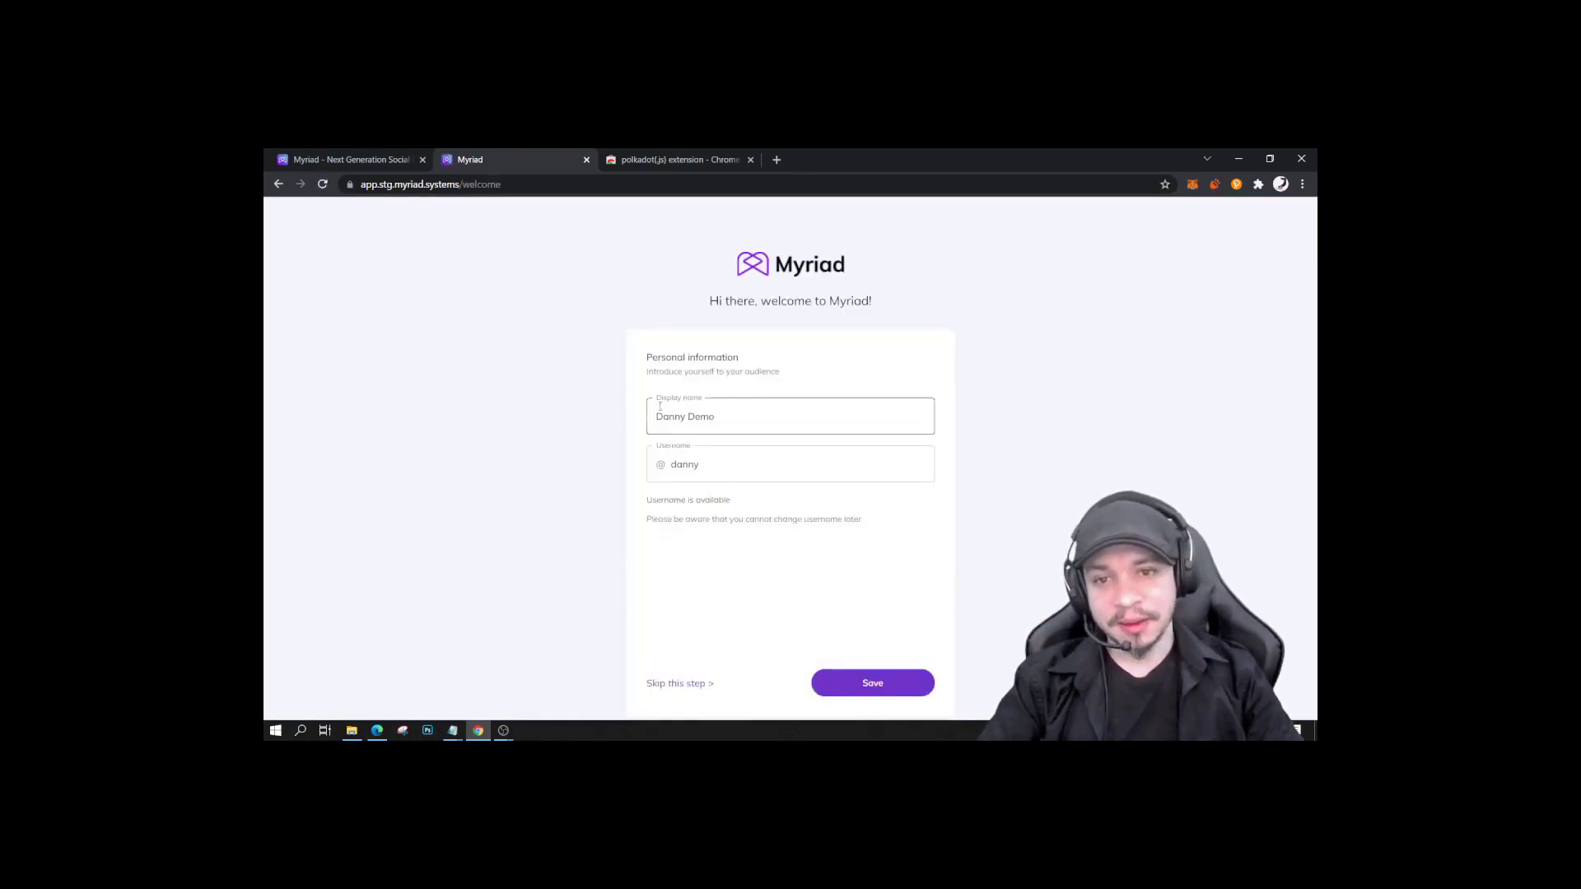
{"action": "left_click", "coordinate": [708, 465]}
{"action": "type", "text": "Demo"}
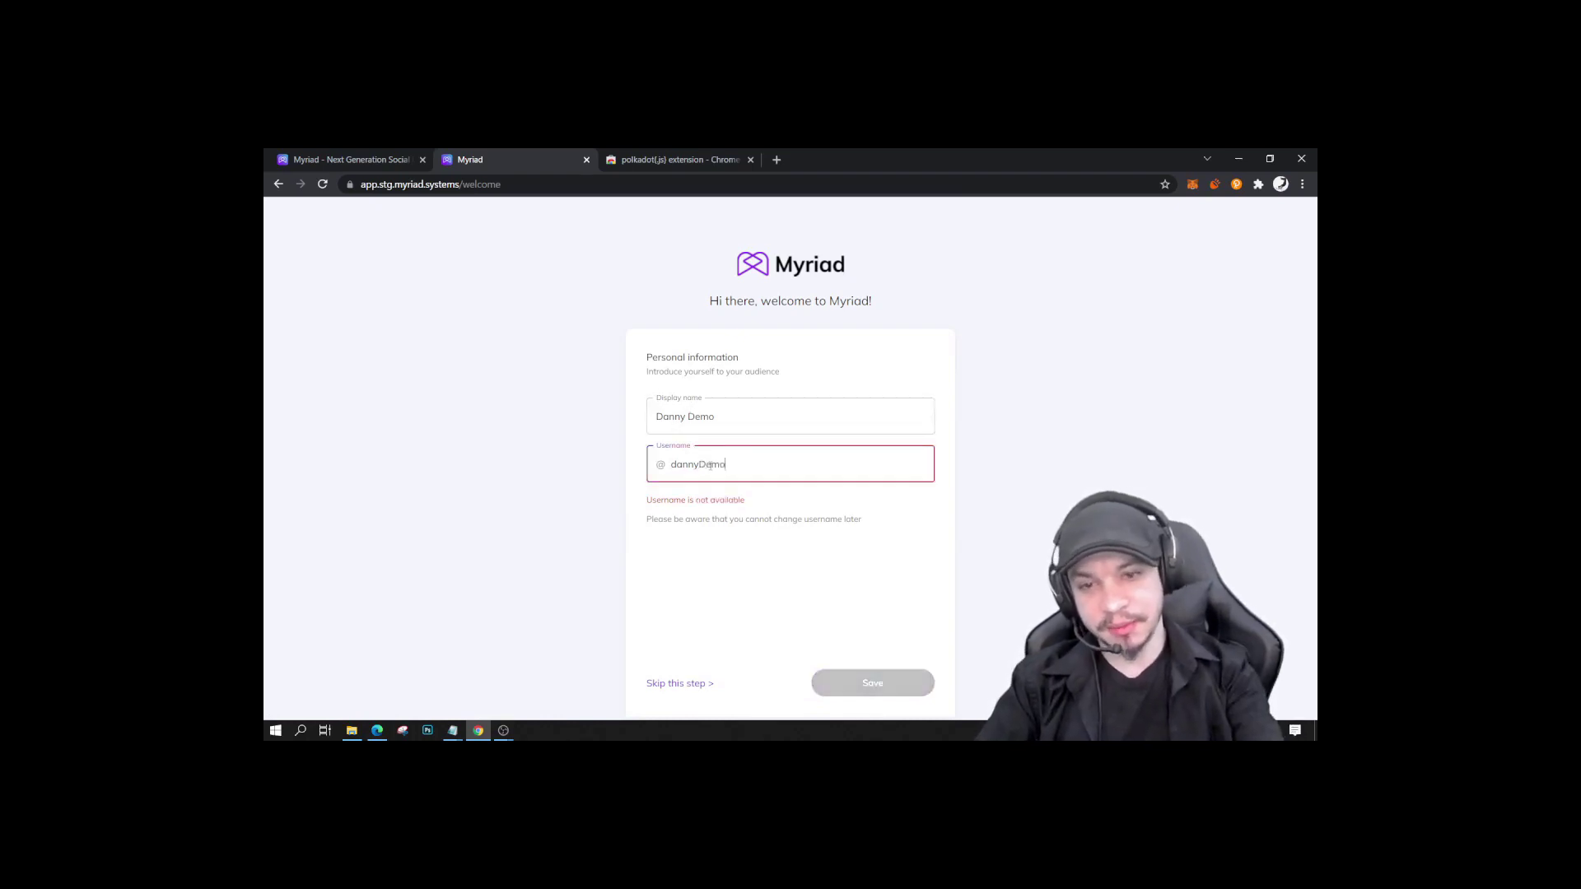
{"action": "type", "text": "DontTou"}
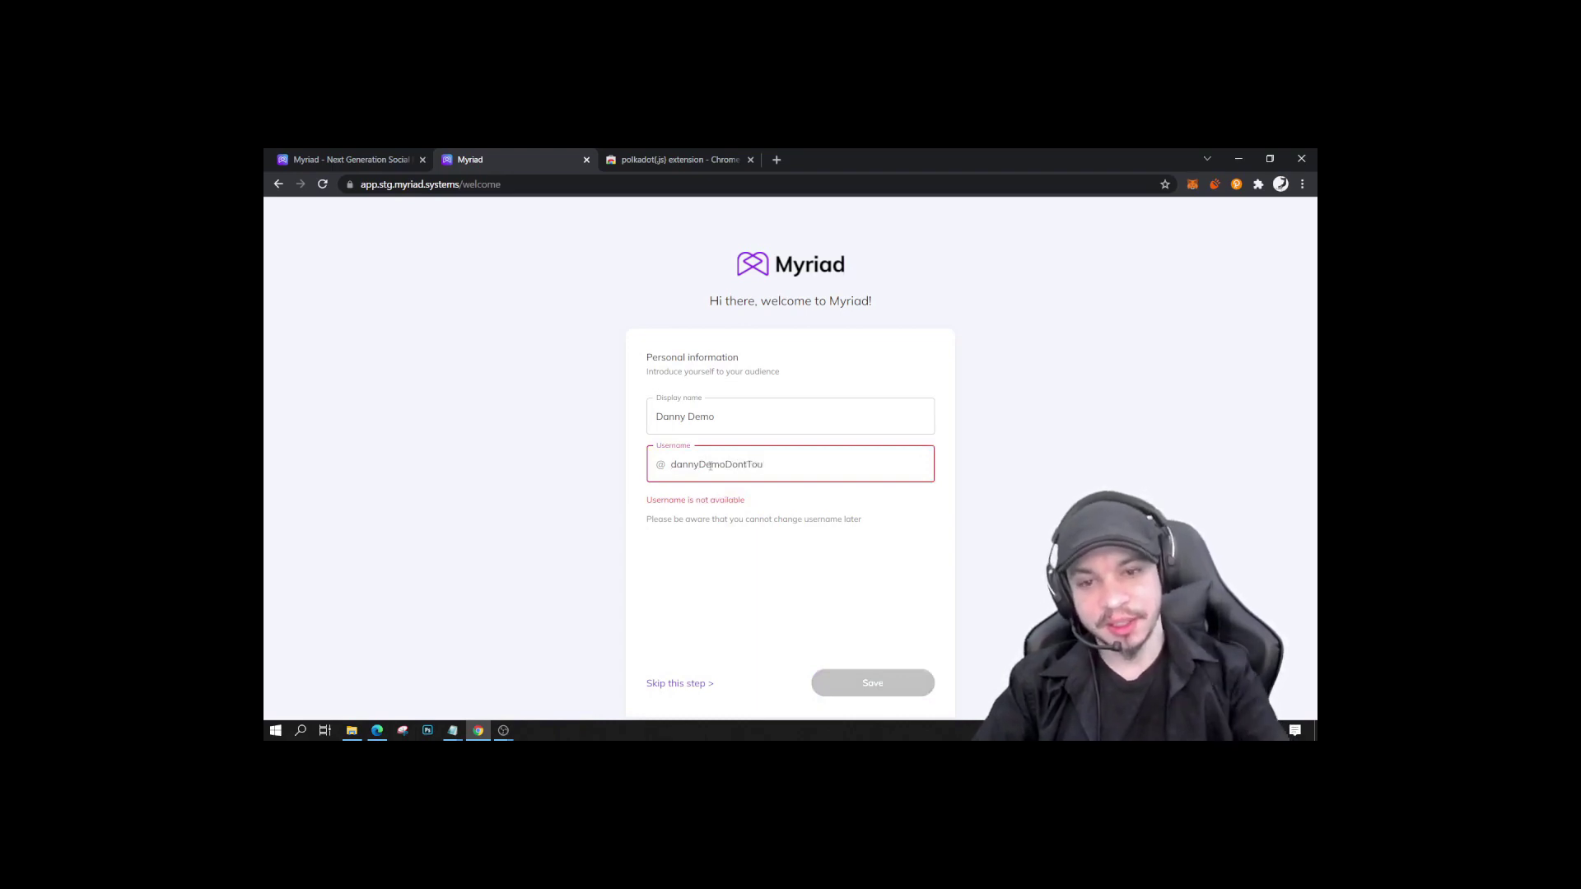
{"action": "key", "text": "BackSpace"}
{"action": "key", "text": "BackSpace"}
{"action": "key", "text": "BackSpace"}
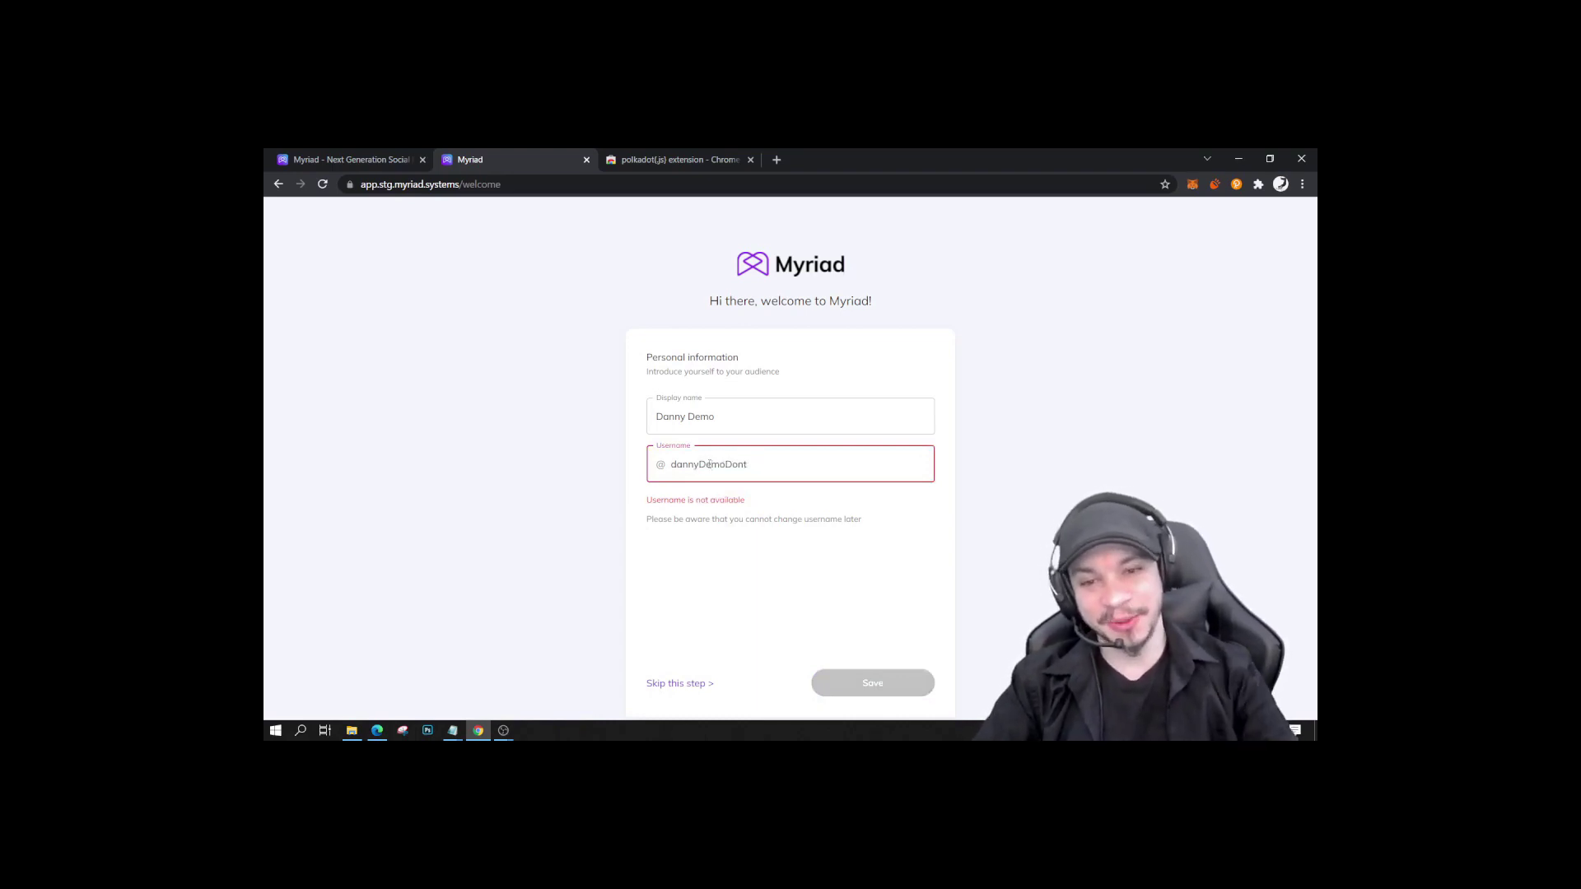
Enter display name 'Don't Touc' and replace the username with available 'demodemodemo'.
{"action": "left_click", "coordinate": [733, 418]}
{"action": "type", "text": "Don"}
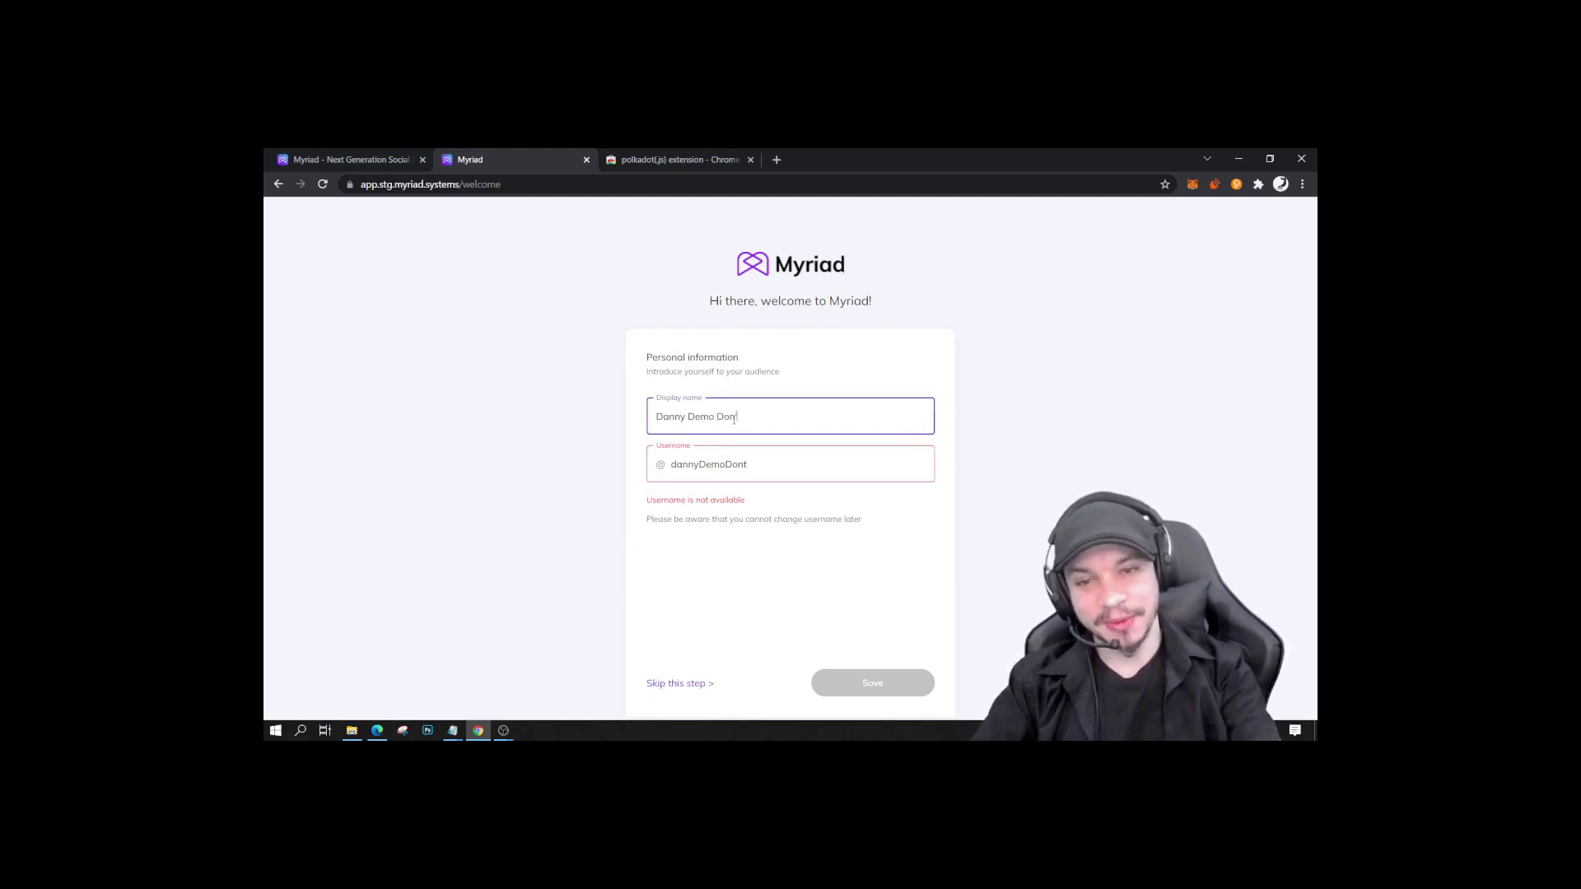
{"action": "type", "text": "'t Touch"}
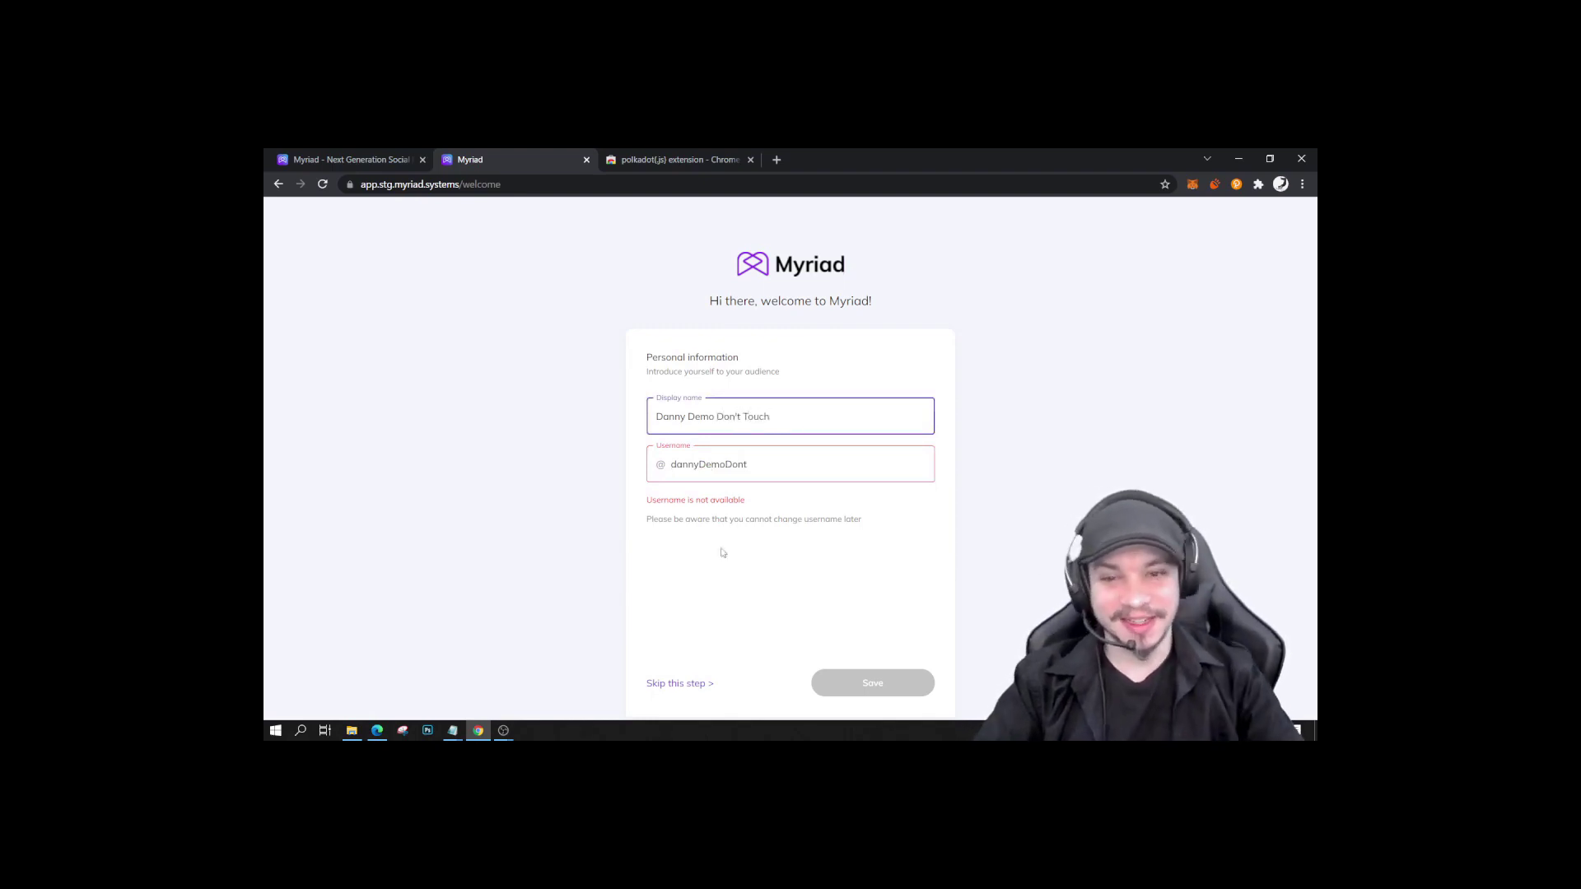
{"action": "left_click_drag", "start_coordinate": [748, 464], "coordinate": [663, 463]}
{"action": "key", "text": "BackSpace"}
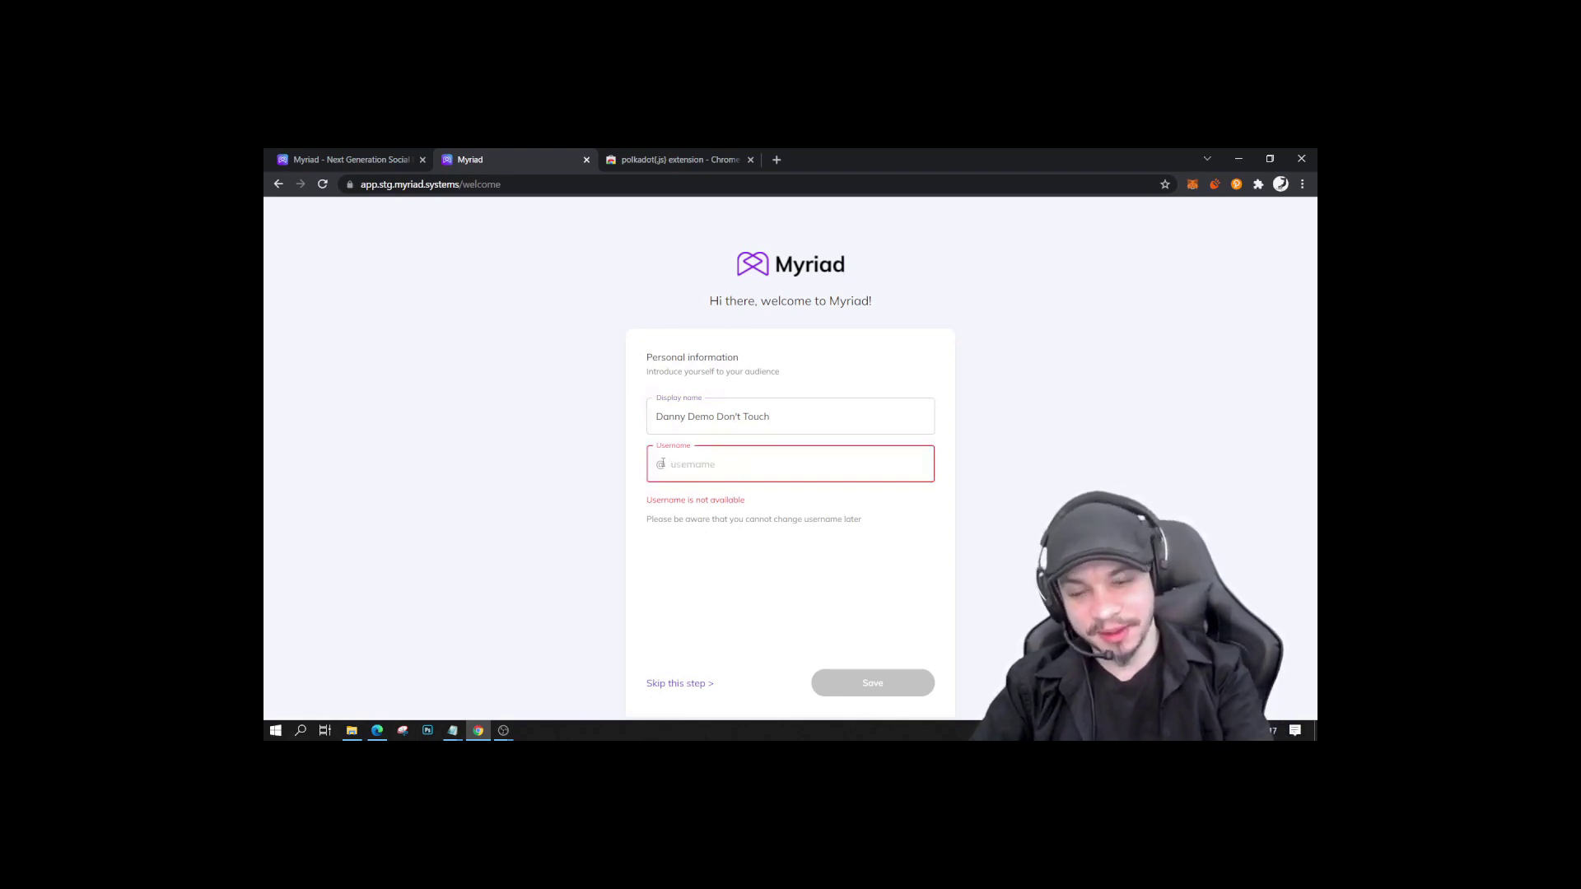
{"action": "type", "text": "demodemo"}
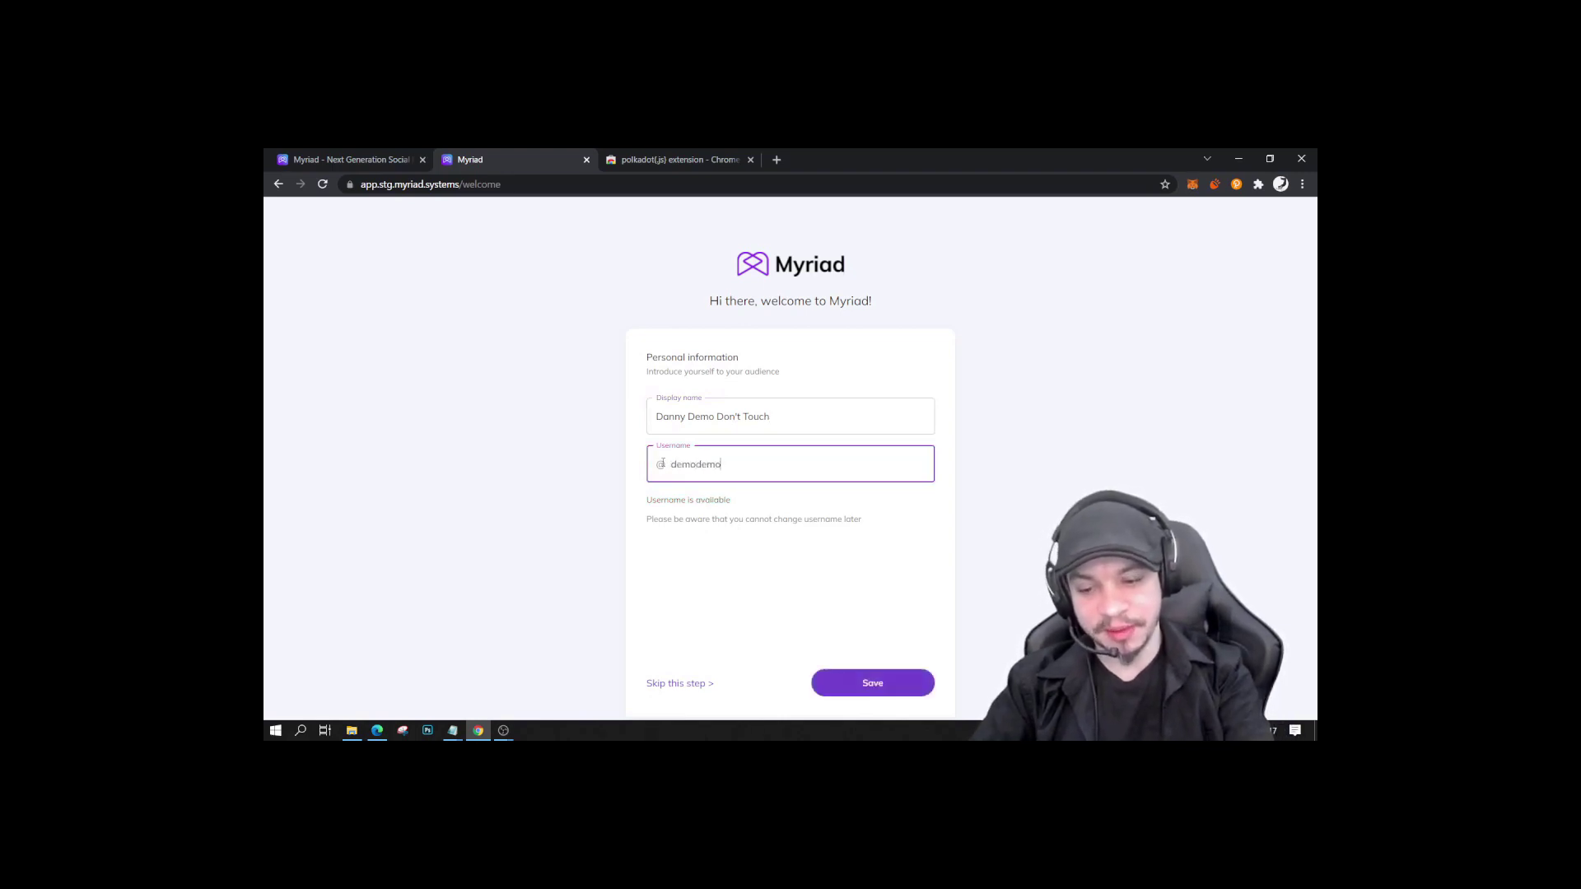
{"action": "type", "text": "demo"}
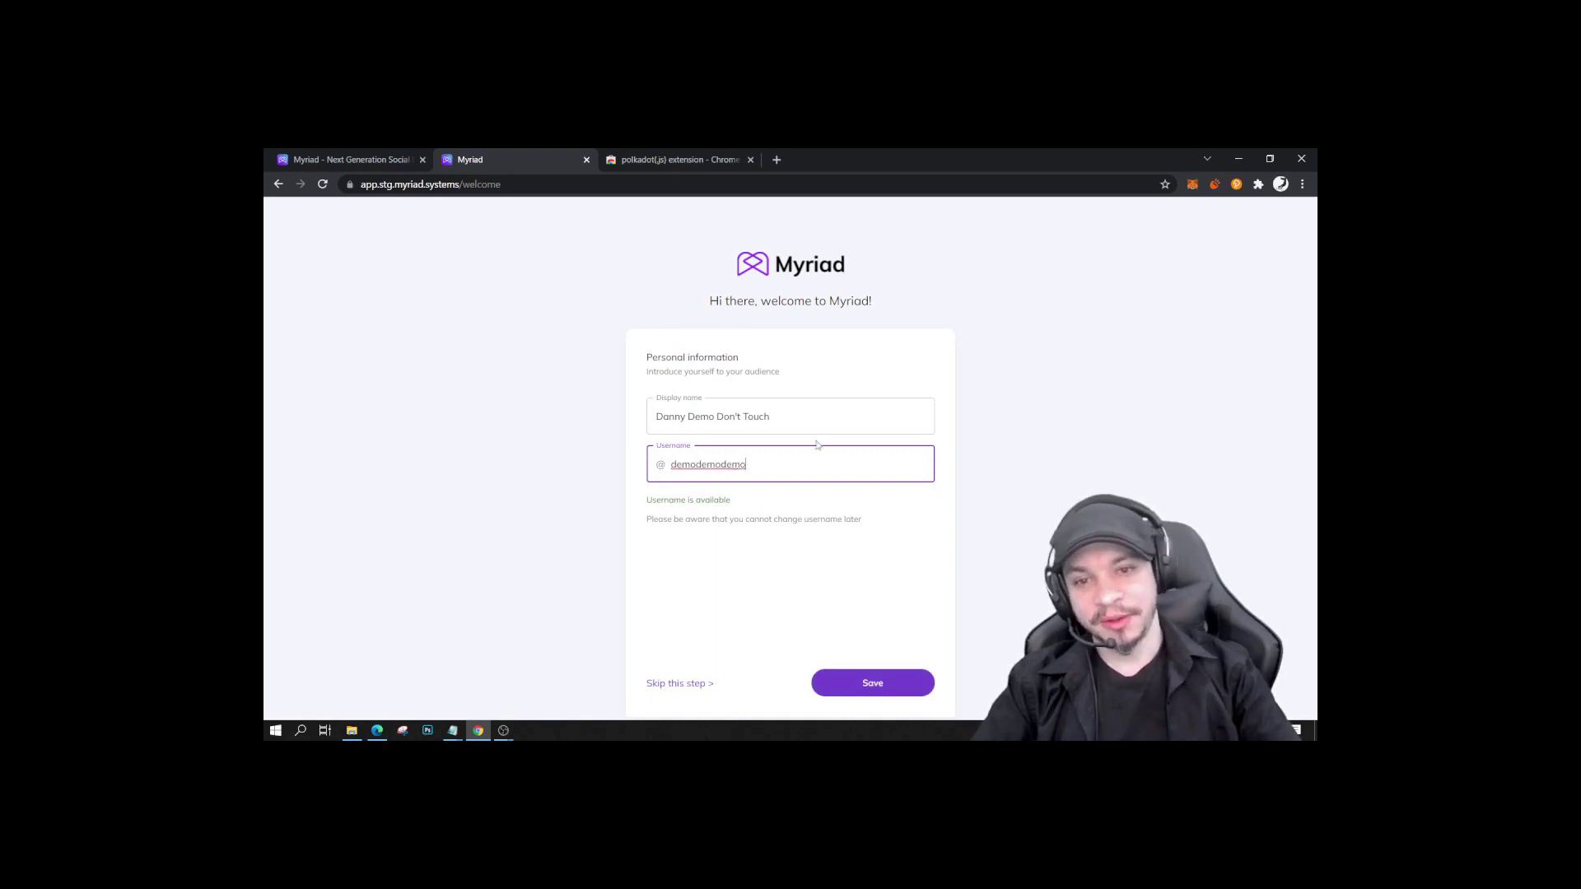
Save the profile and look over the home feed's profile panel and first post.
{"action": "left_click", "coordinate": [868, 688]}
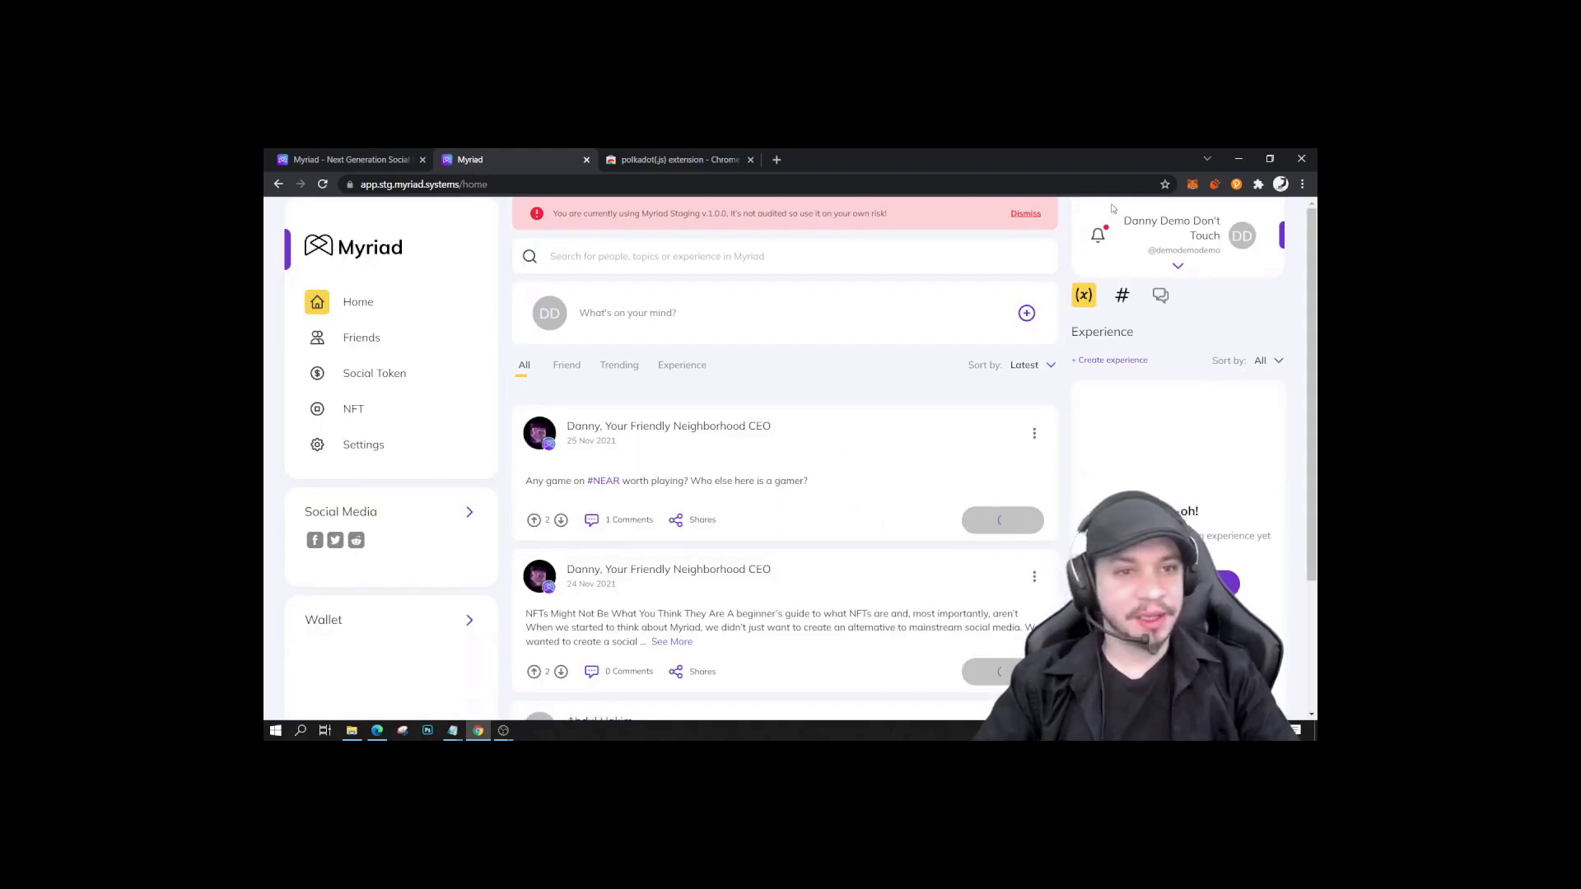
{"action": "left_click_drag", "start_coordinate": [1118, 222], "coordinate": [1225, 252]}
{"action": "scroll", "coordinate": [668, 352], "scroll_direction": "down", "scroll_amount": 2}
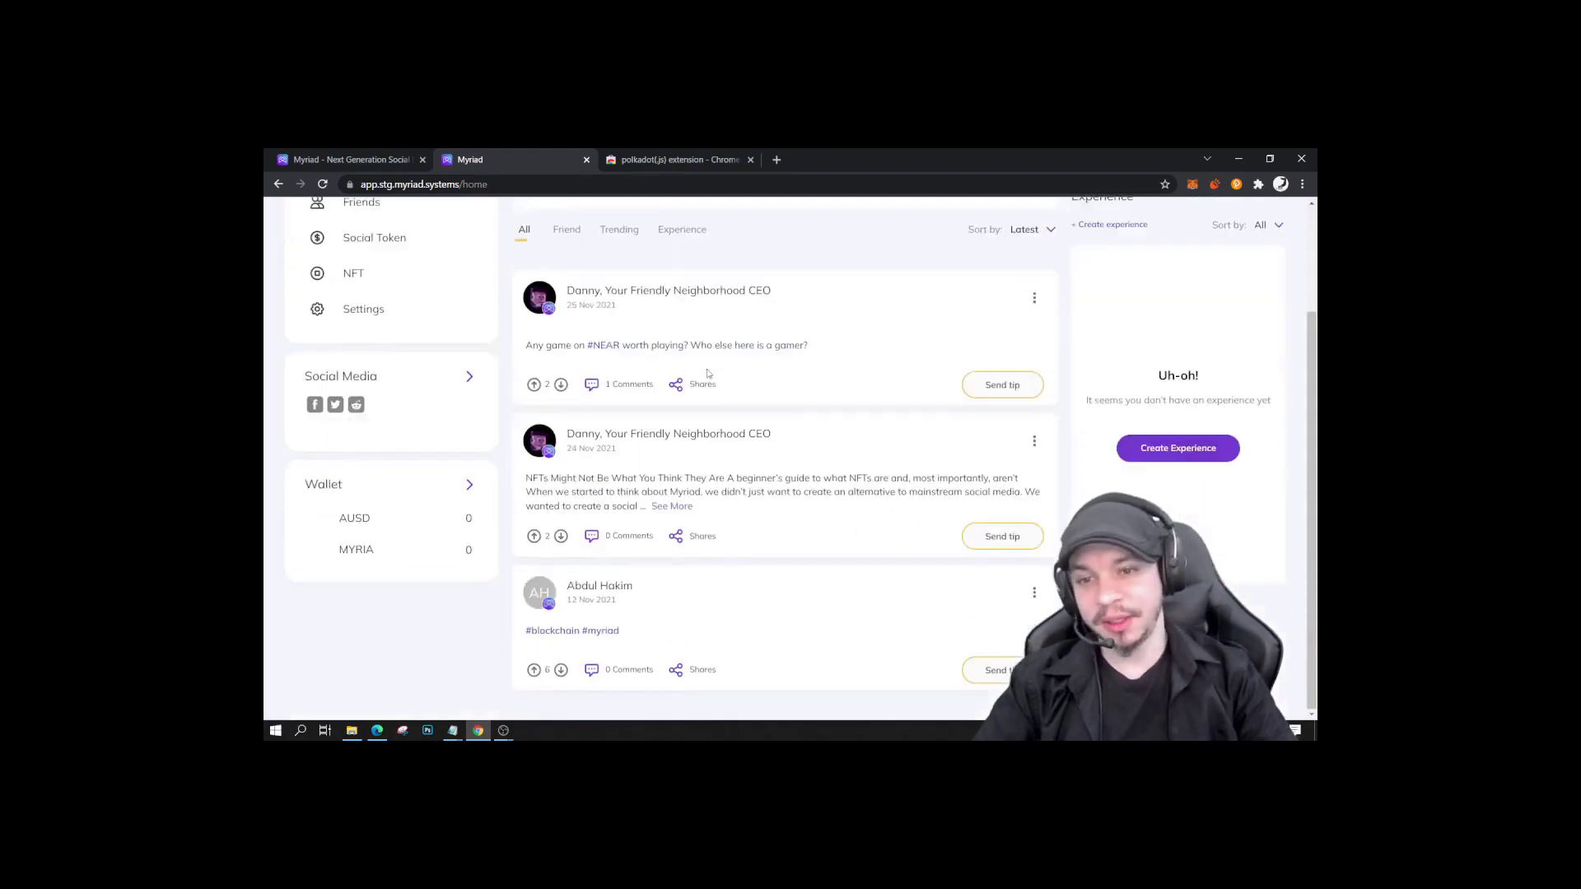
{"action": "scroll", "coordinate": [741, 387], "scroll_direction": "up", "scroll_amount": 2}
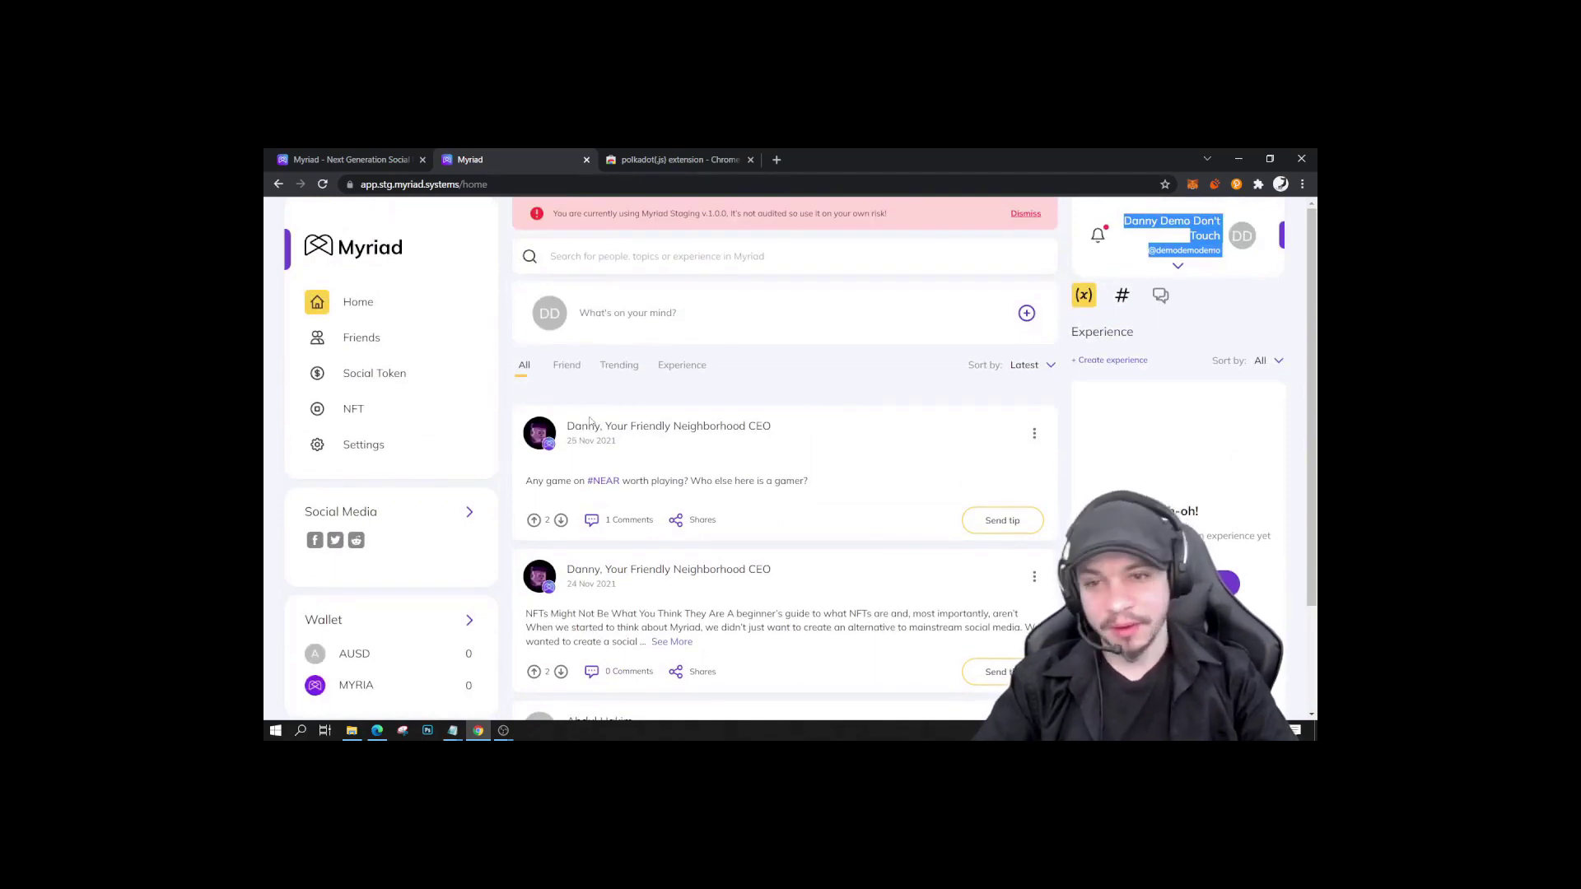
{"action": "left_click_drag", "start_coordinate": [567, 425], "coordinate": [784, 443]}
{"action": "left_click", "coordinate": [819, 392]}
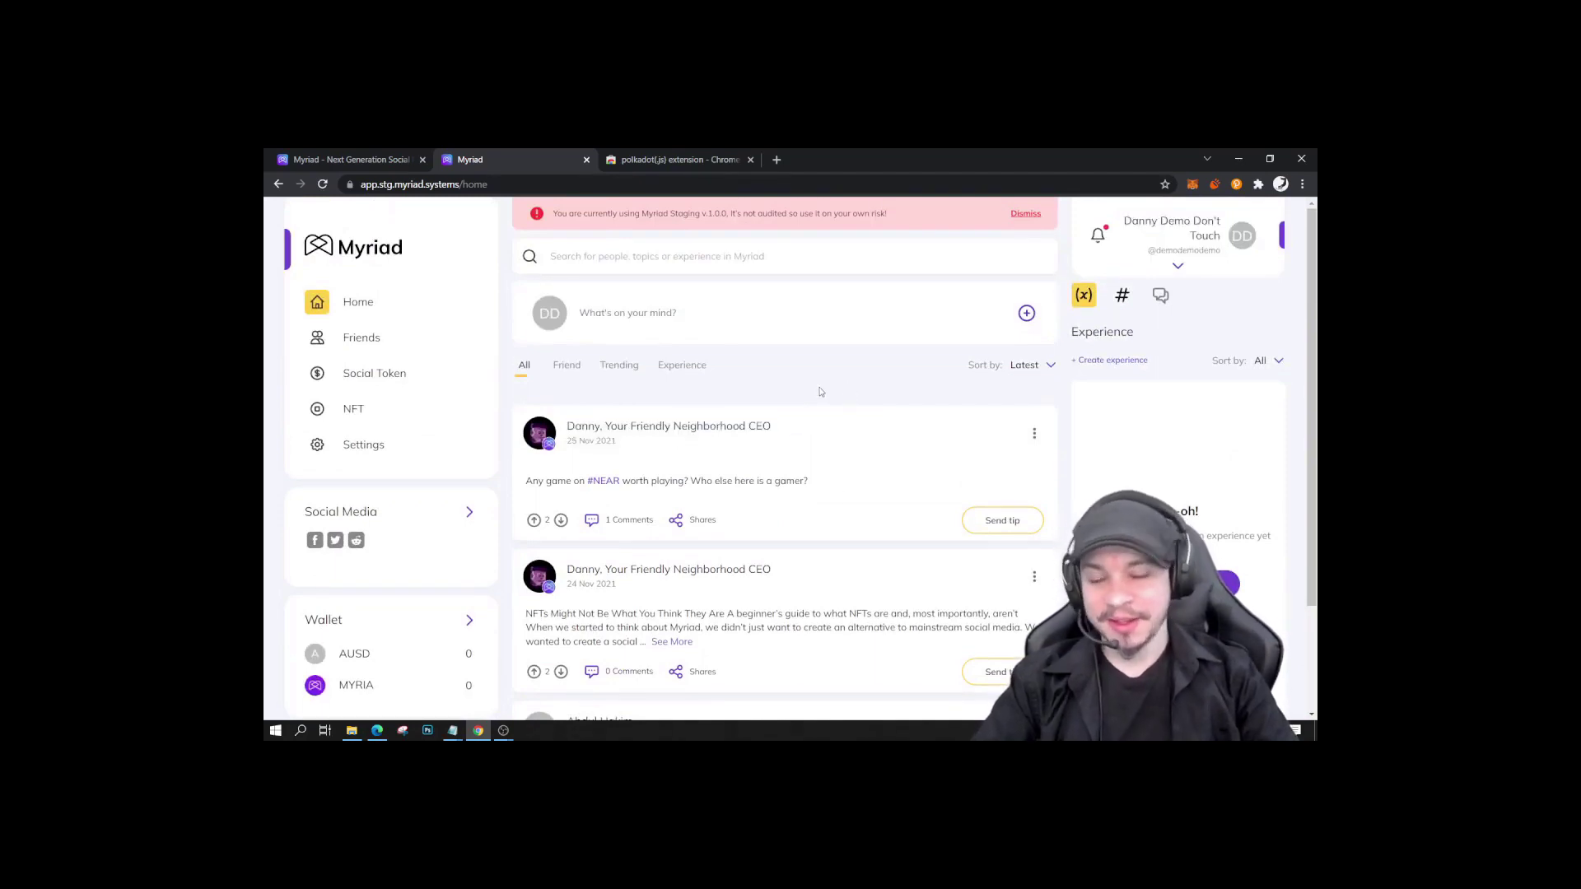